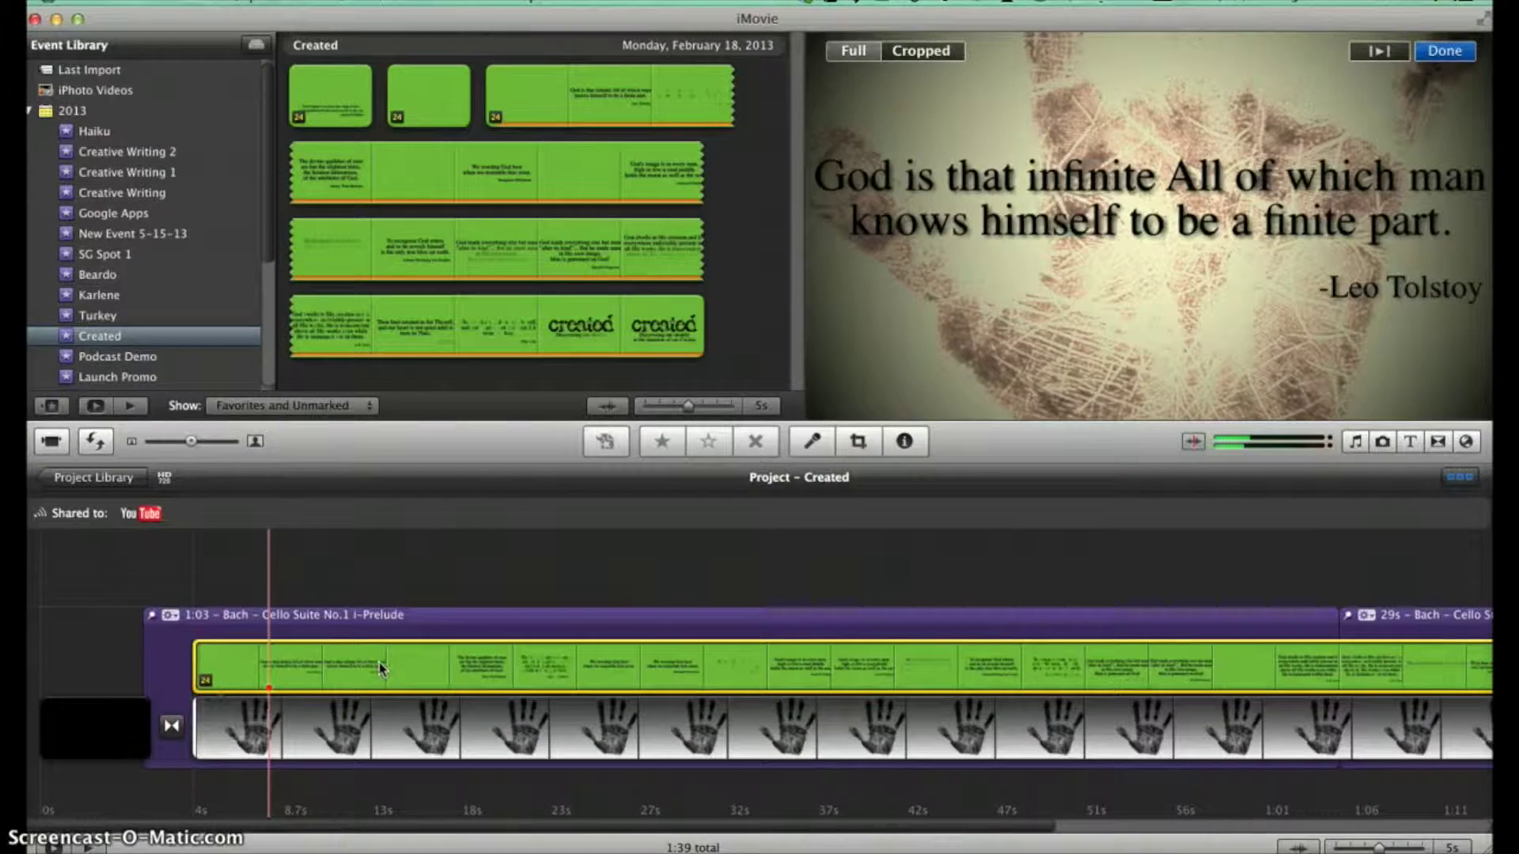
Leave crop mode and select the hand background clip in the Created project timeline.
left_click(198, 728)
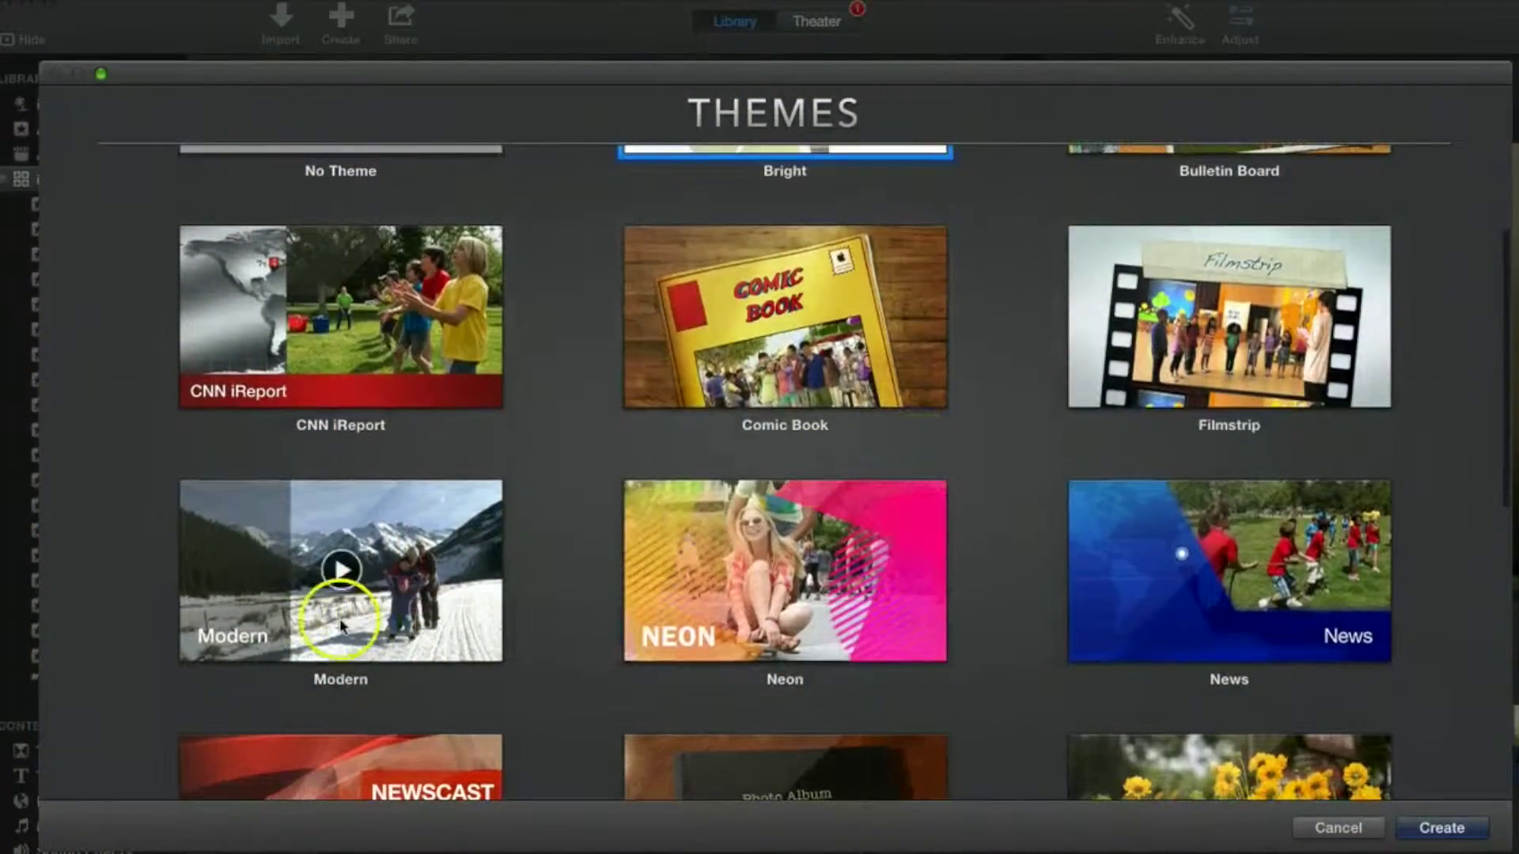
Preview the Modern theme in the Themes chooser.
left_click(464, 599)
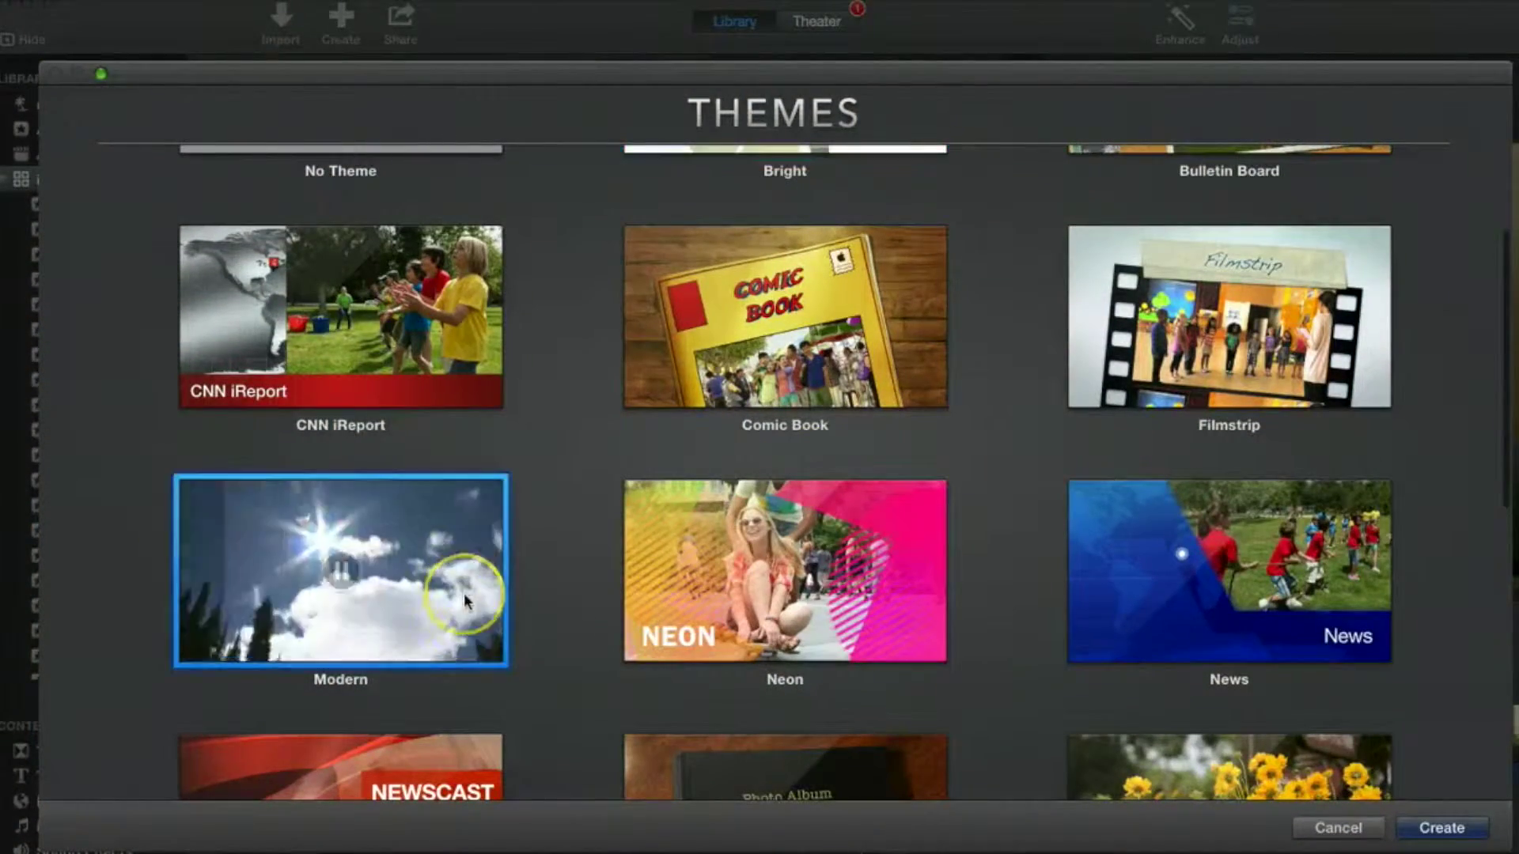
scroll(464, 593, "down", 3)
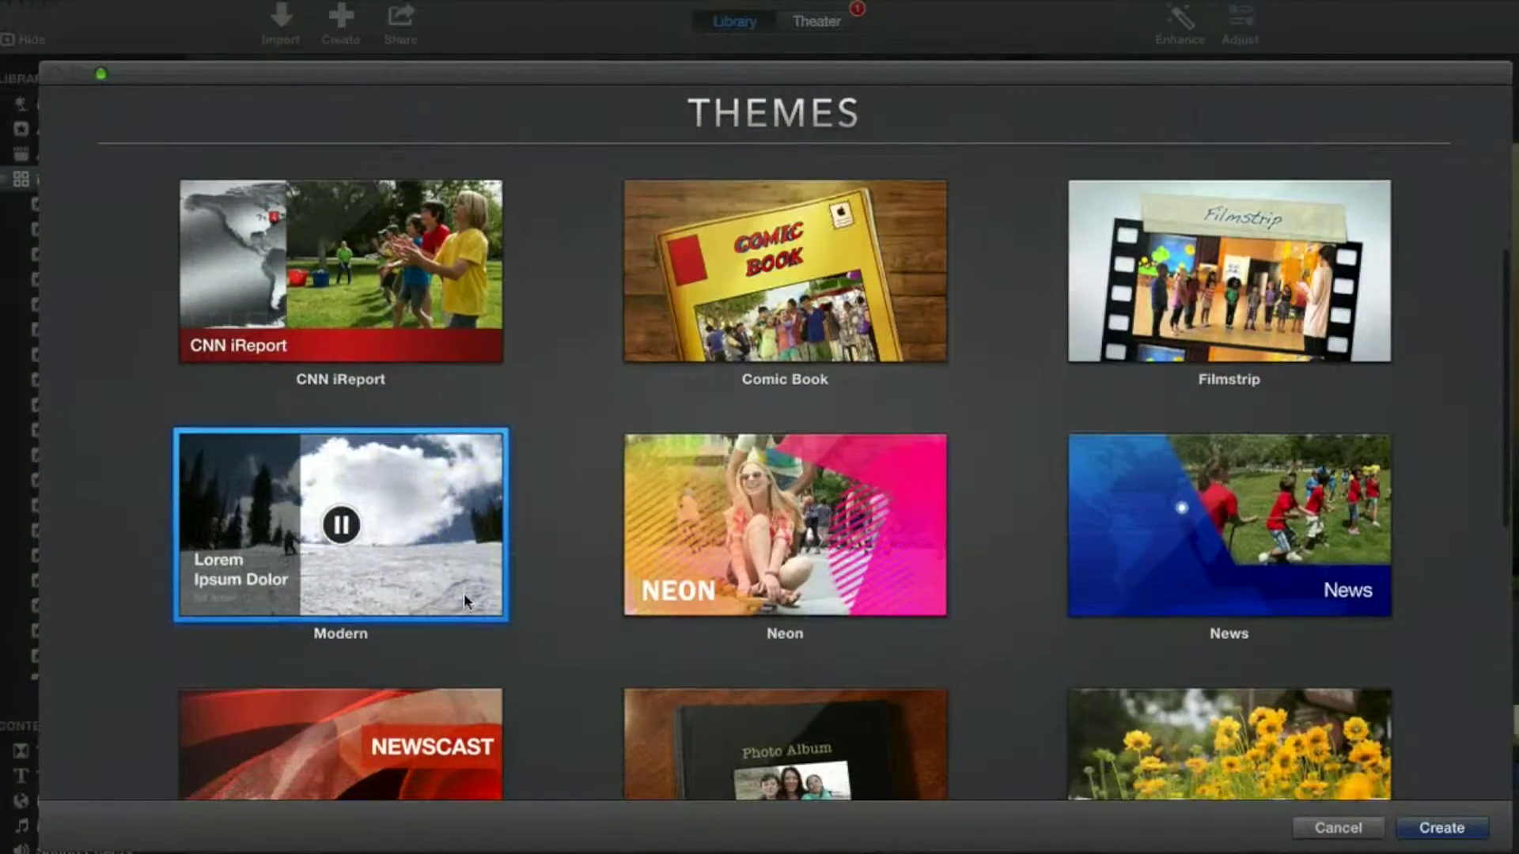
scroll(464, 598, "down", 3)
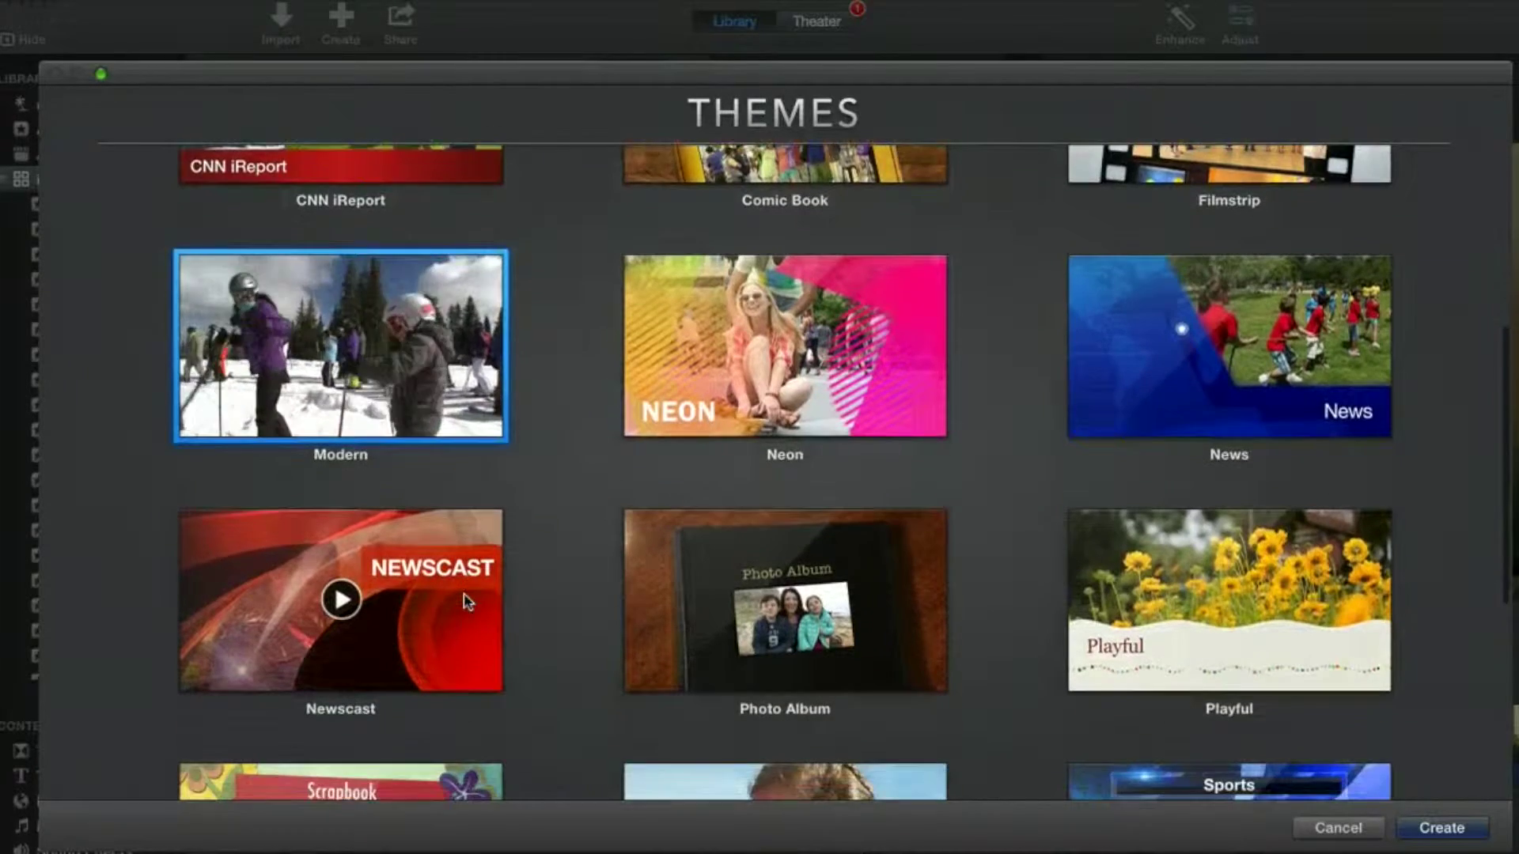
scroll(464, 595, "down", 3)
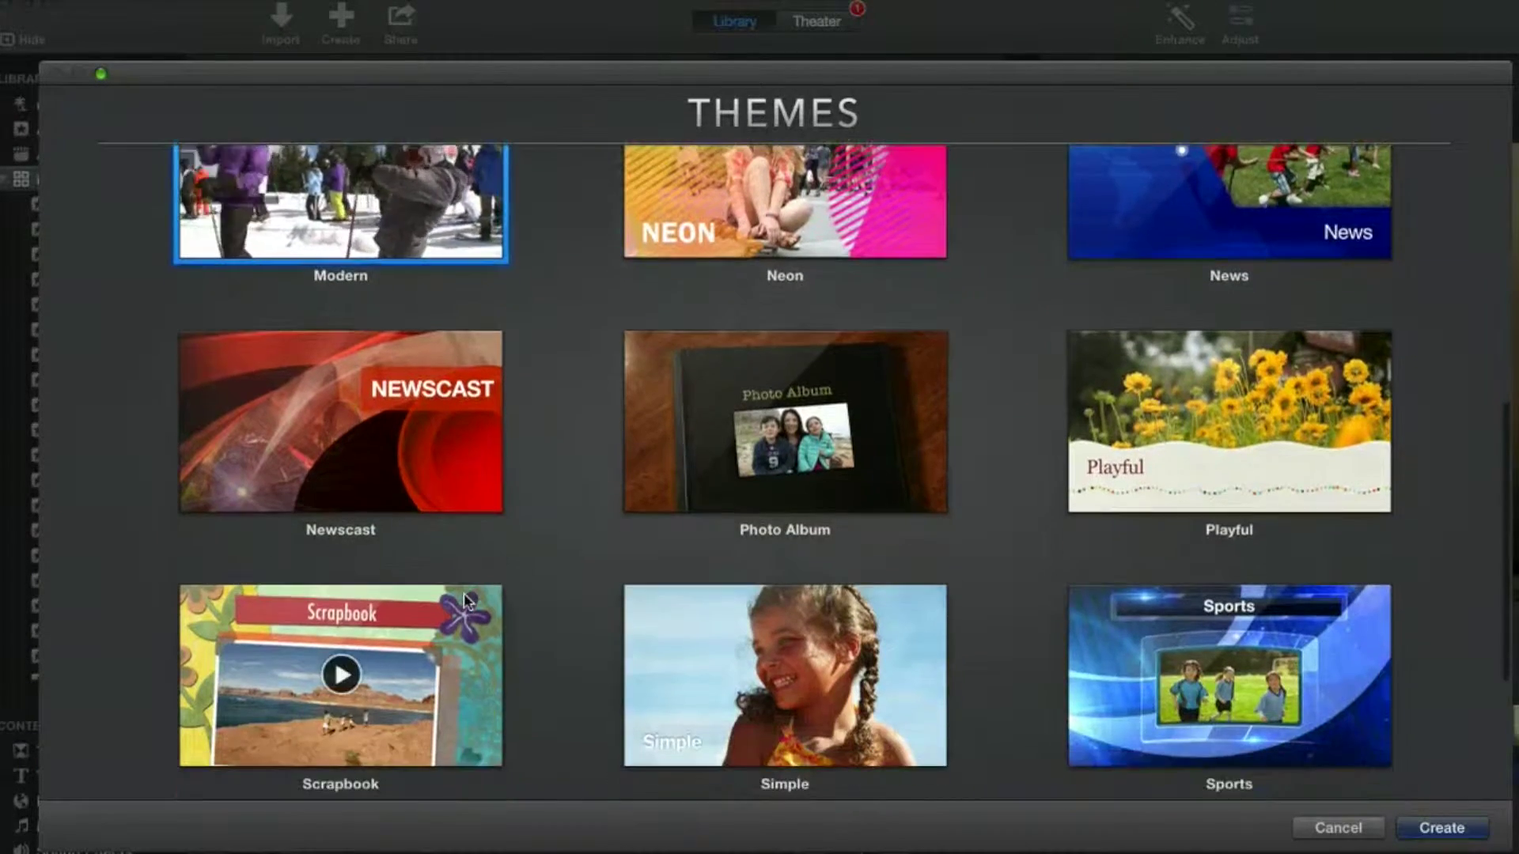
scroll(464, 592, "down", 2)
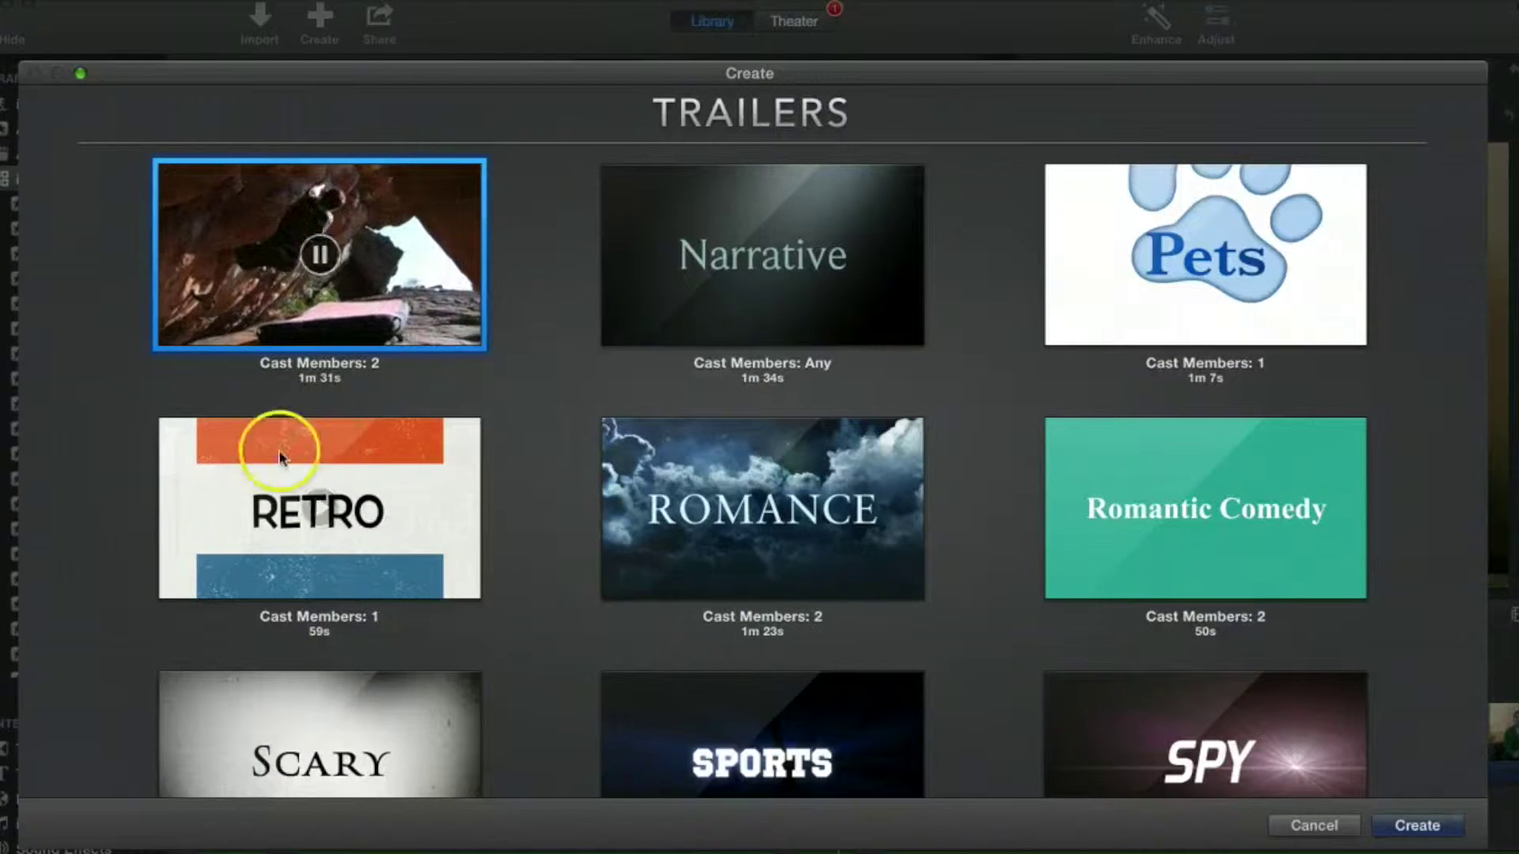
Preview the Retro trailer, then return to the Updated Projects library.
mouse_move(320, 509)
left_click(381, 472)
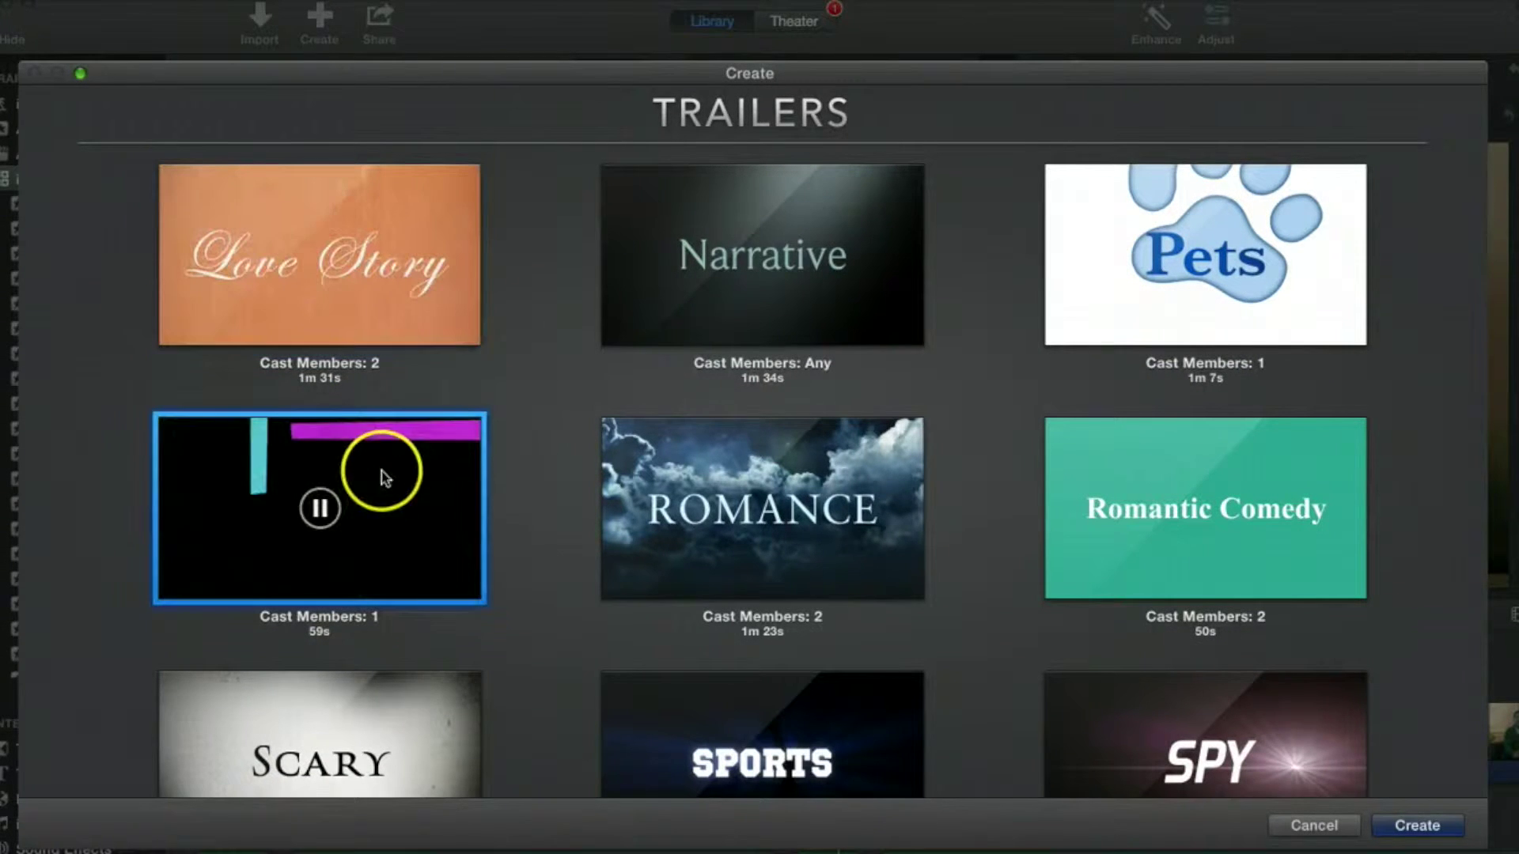
scroll(441, 540, "down", 2)
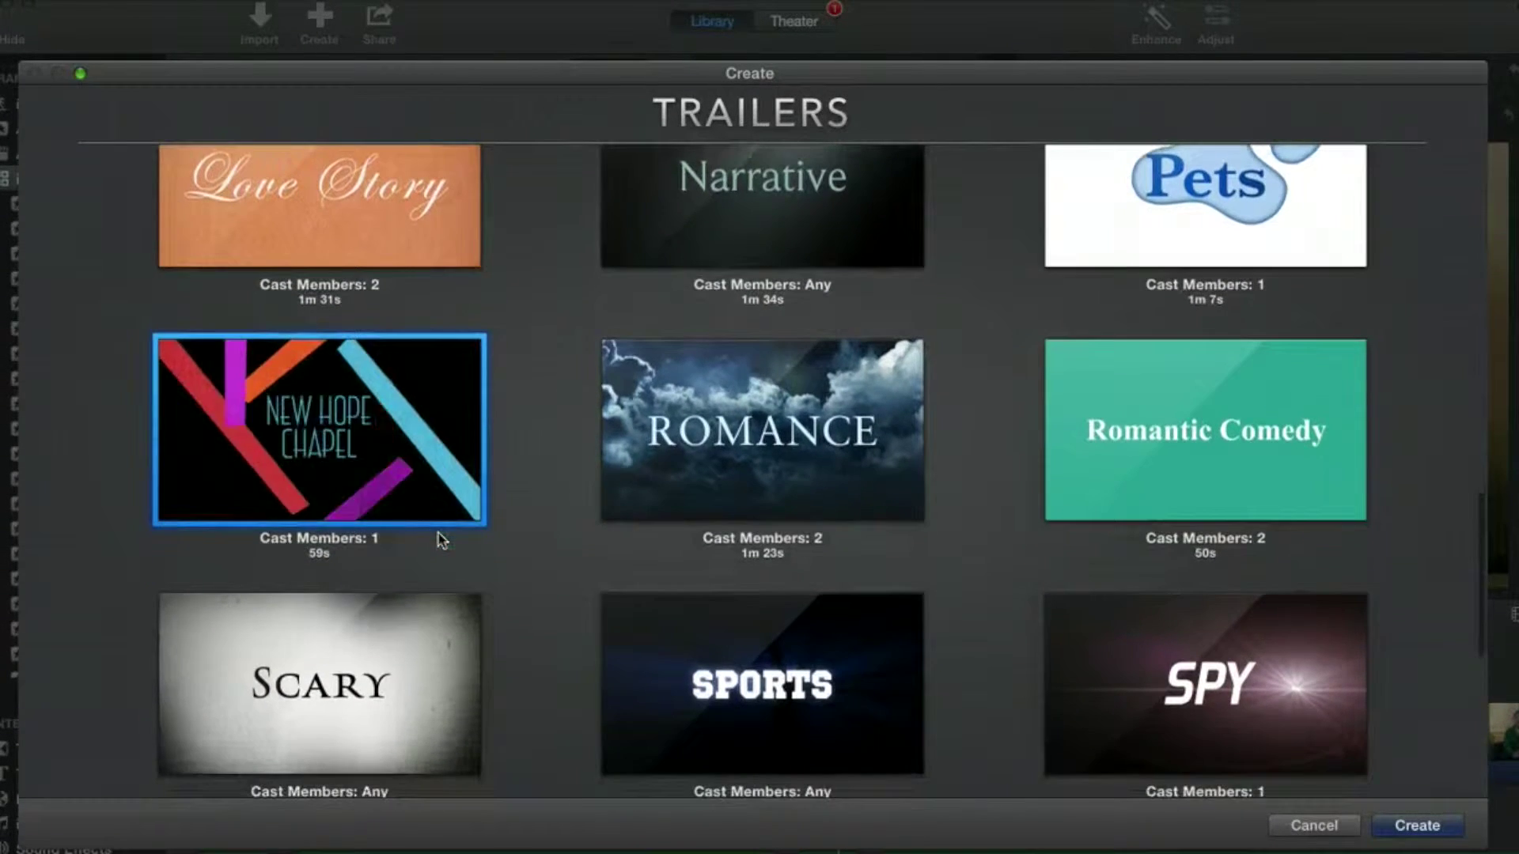
scroll(442, 540, "down", 4)
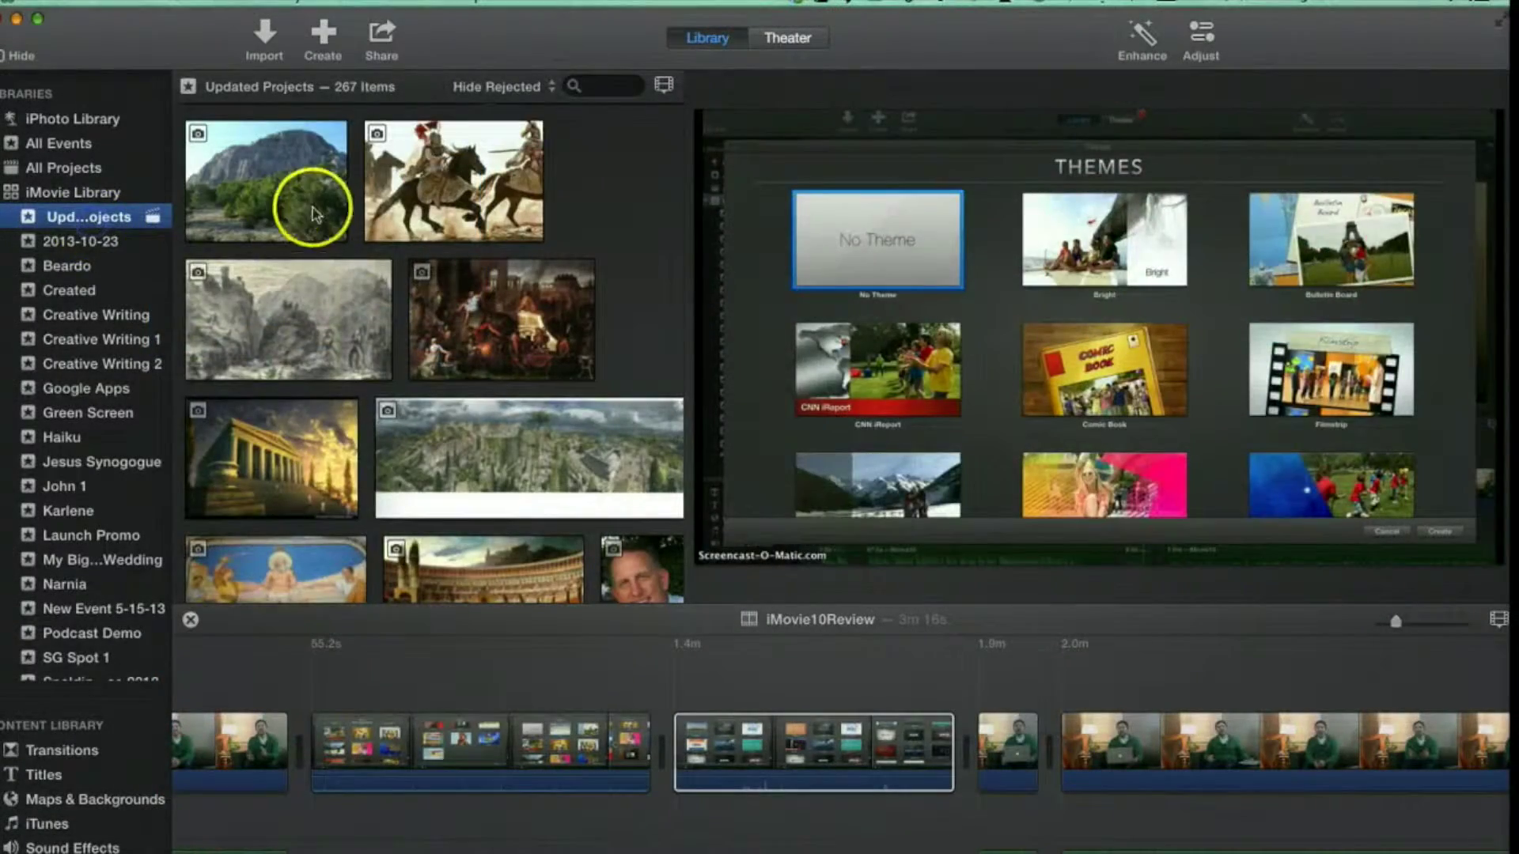
Show the engraving photo and browse the Creative Writing 1 and Google Apps events' clips.
left_click(329, 288)
scroll(330, 295, "down", 10)
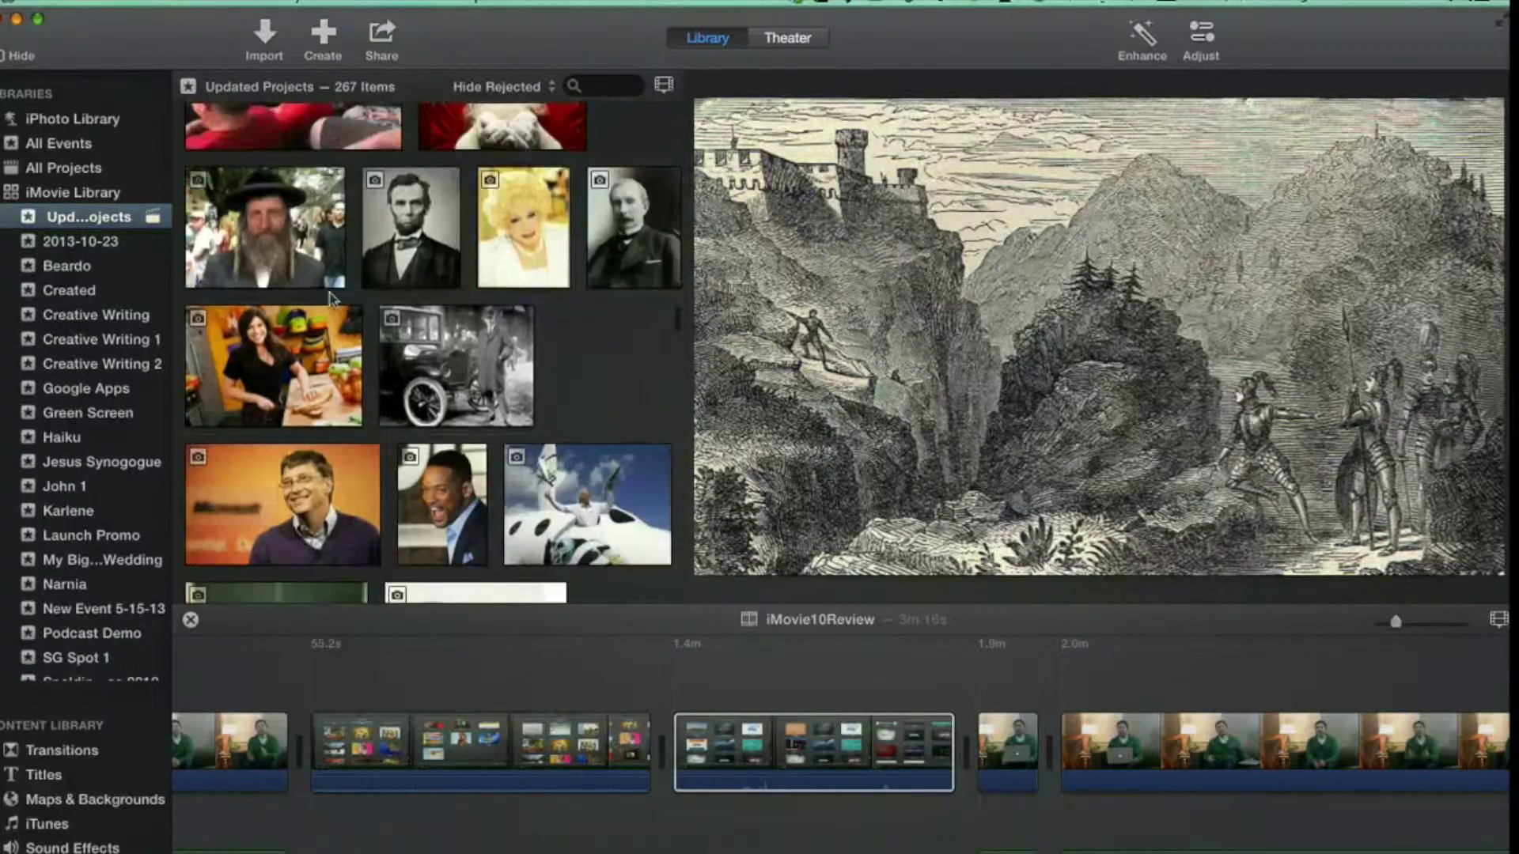
scroll(331, 299, "down", 10)
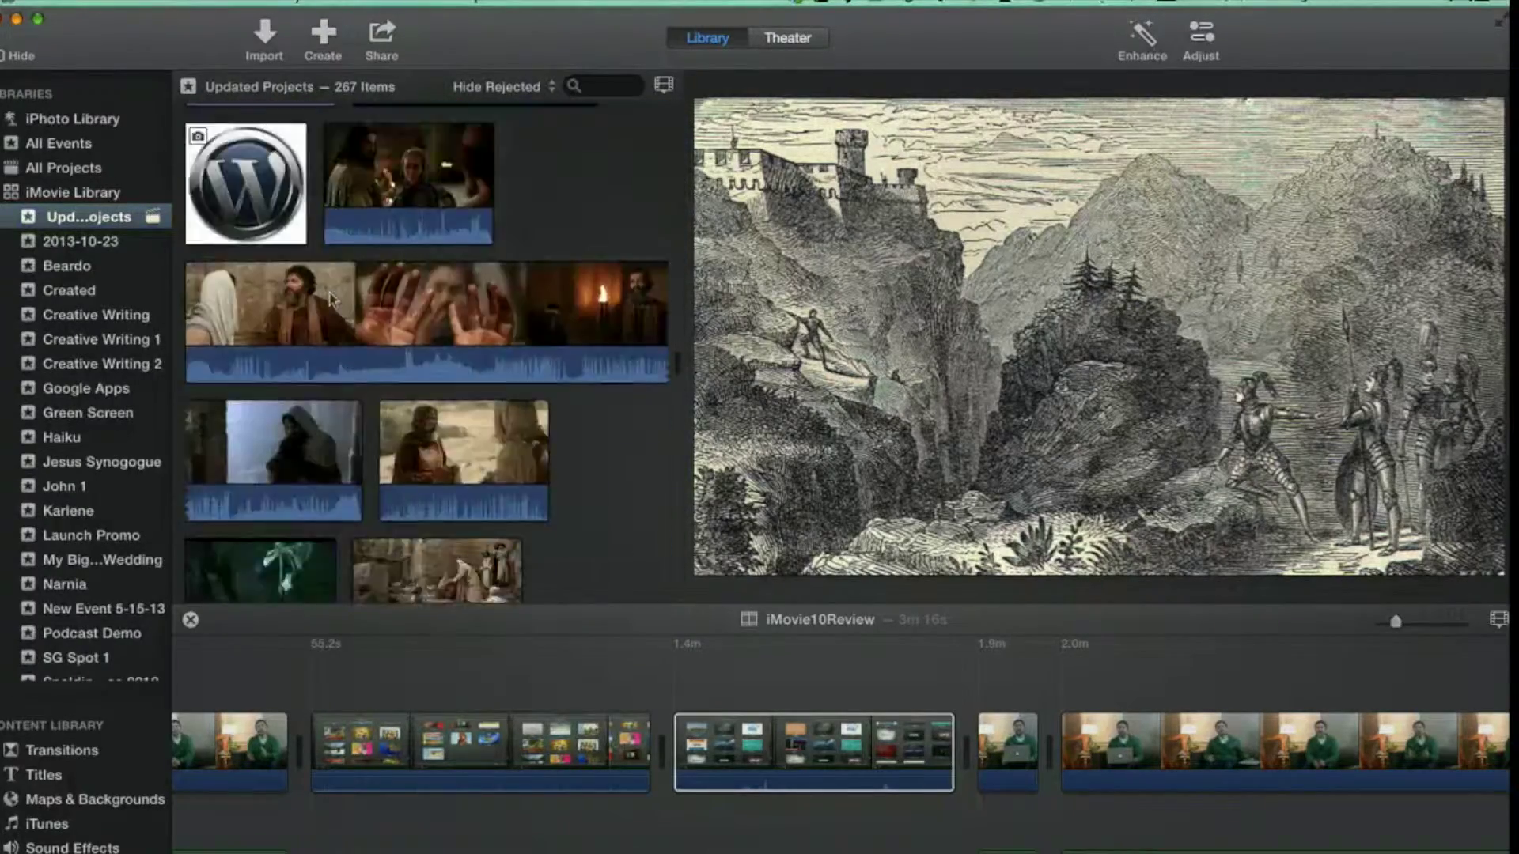
scroll(331, 299, "down", 3)
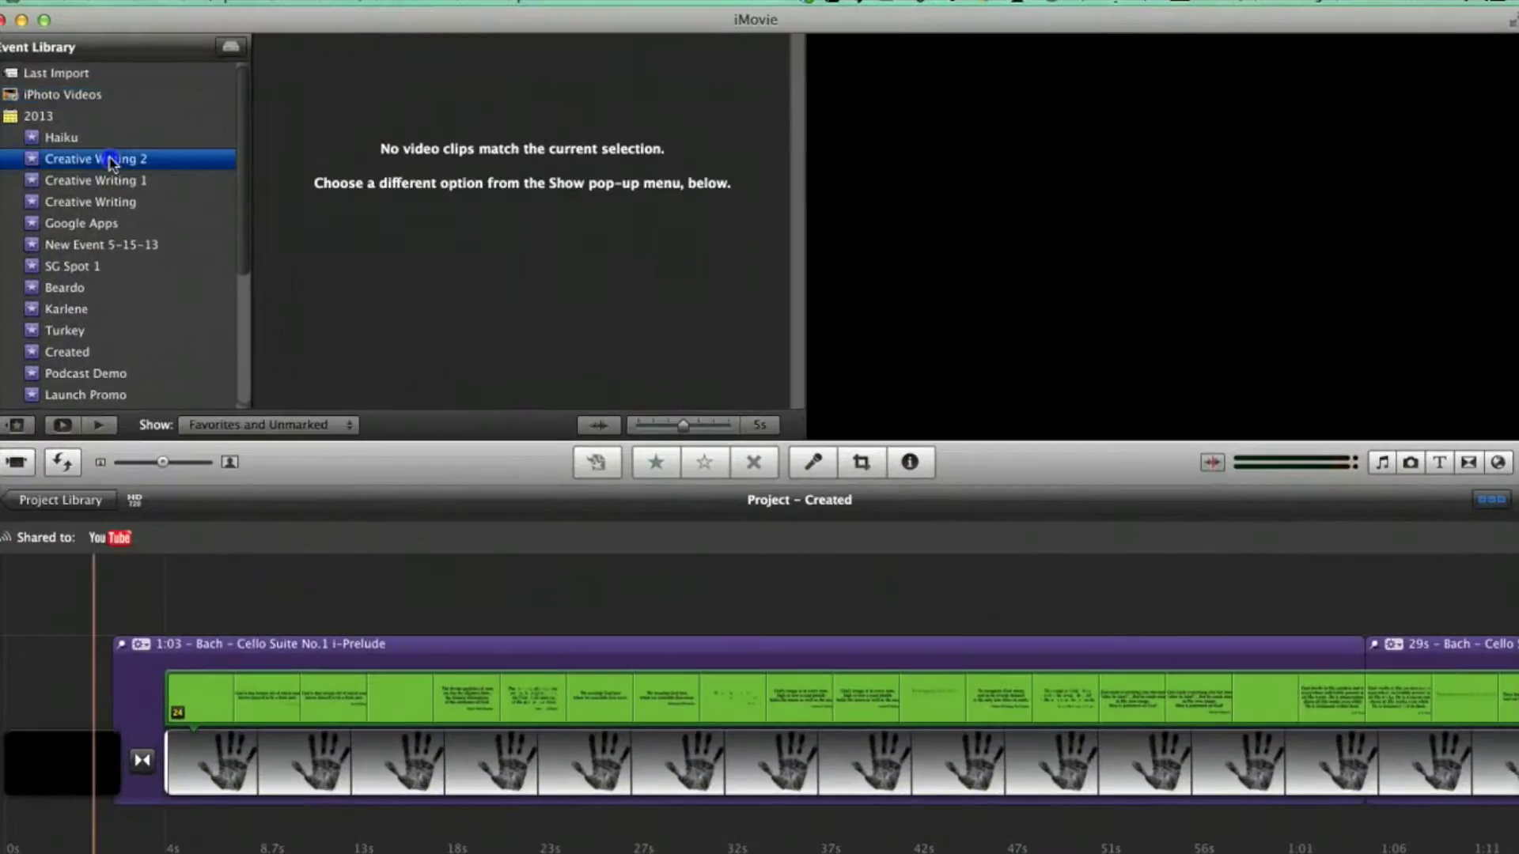
left_click(89, 181)
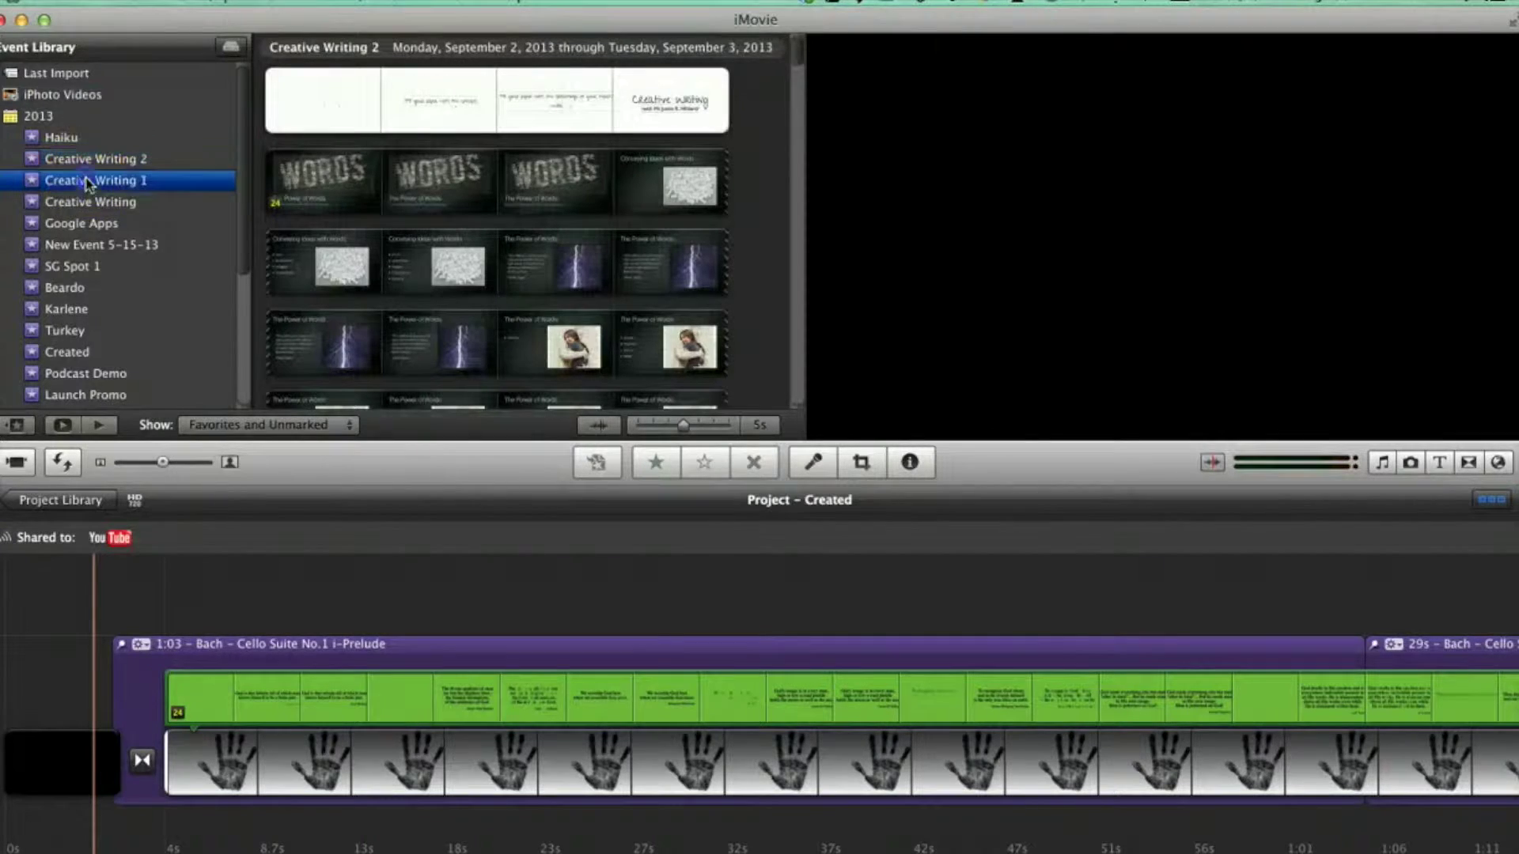
left_click(87, 222)
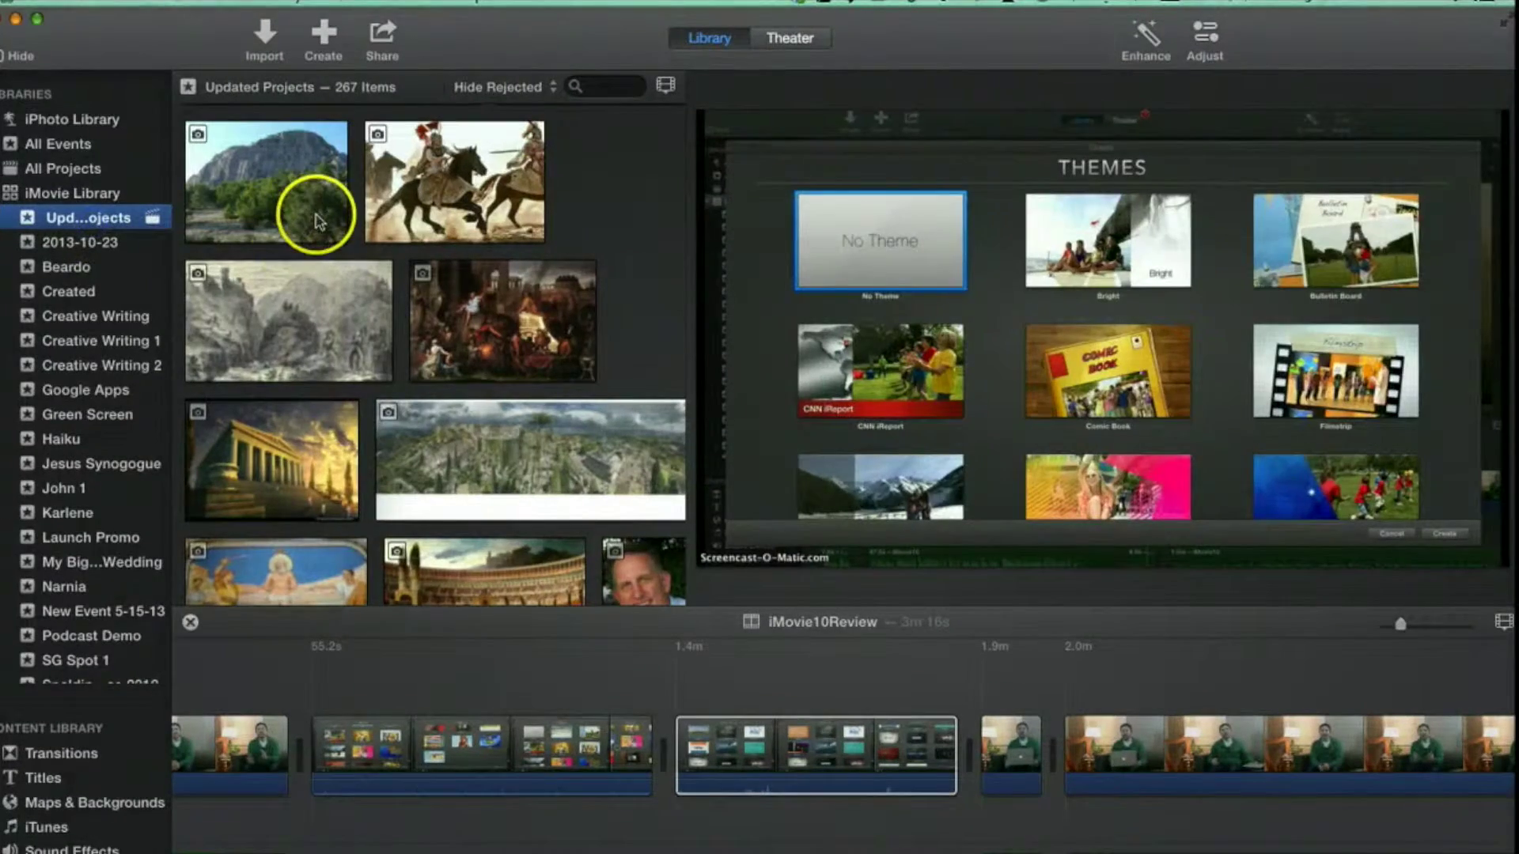
Show the engraving photo again, then filter the browser by 'creati' to two Creative Writing projects.
left_click(327, 288)
scroll(332, 300, "down", 10)
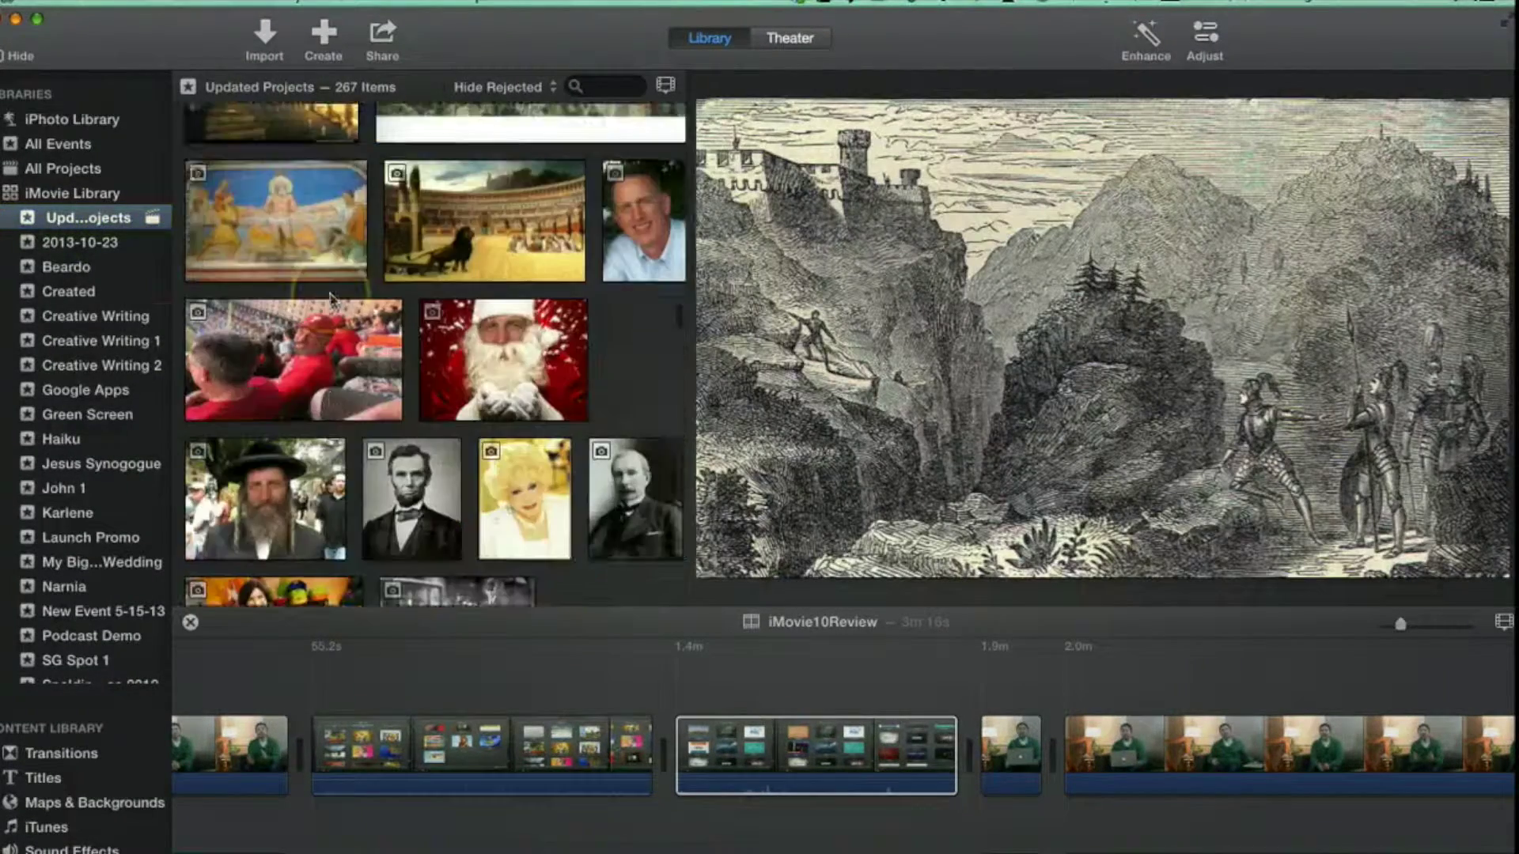
scroll(331, 300, "down", 15)
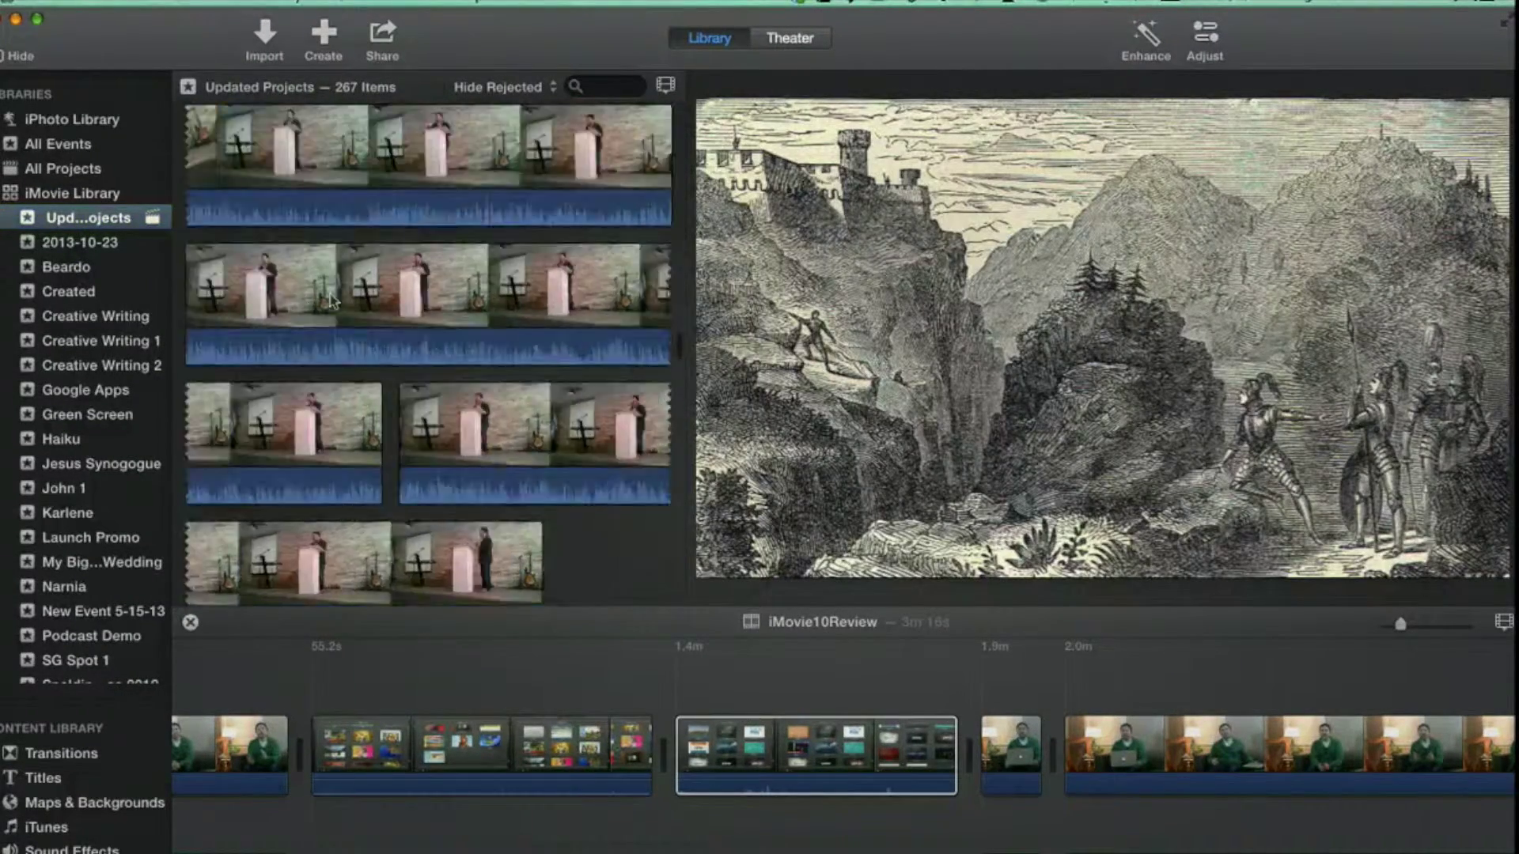
scroll(331, 299, "down", 15)
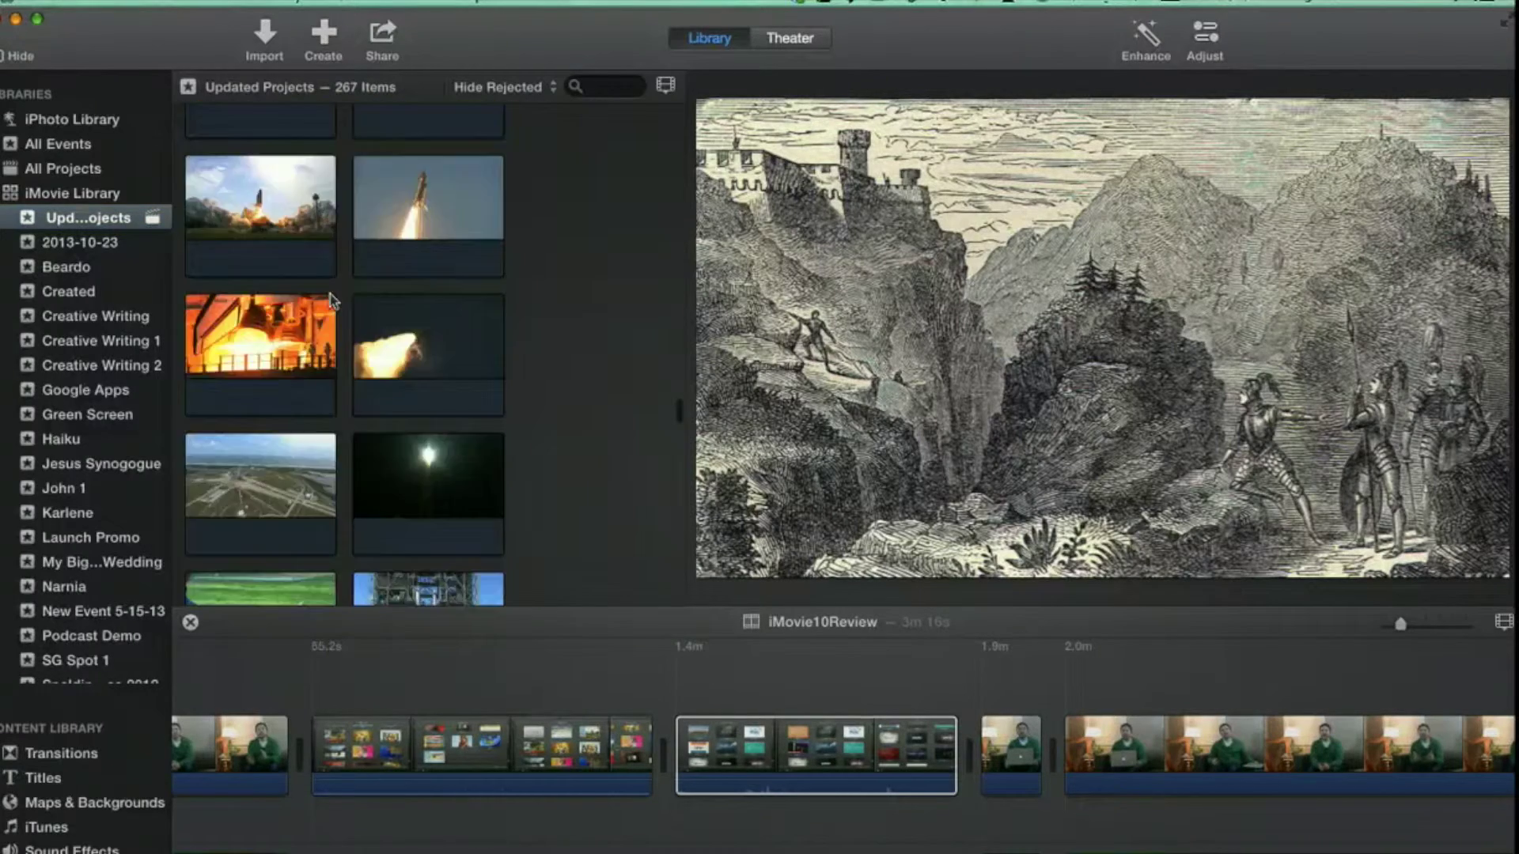
scroll(330, 297, "down", 4)
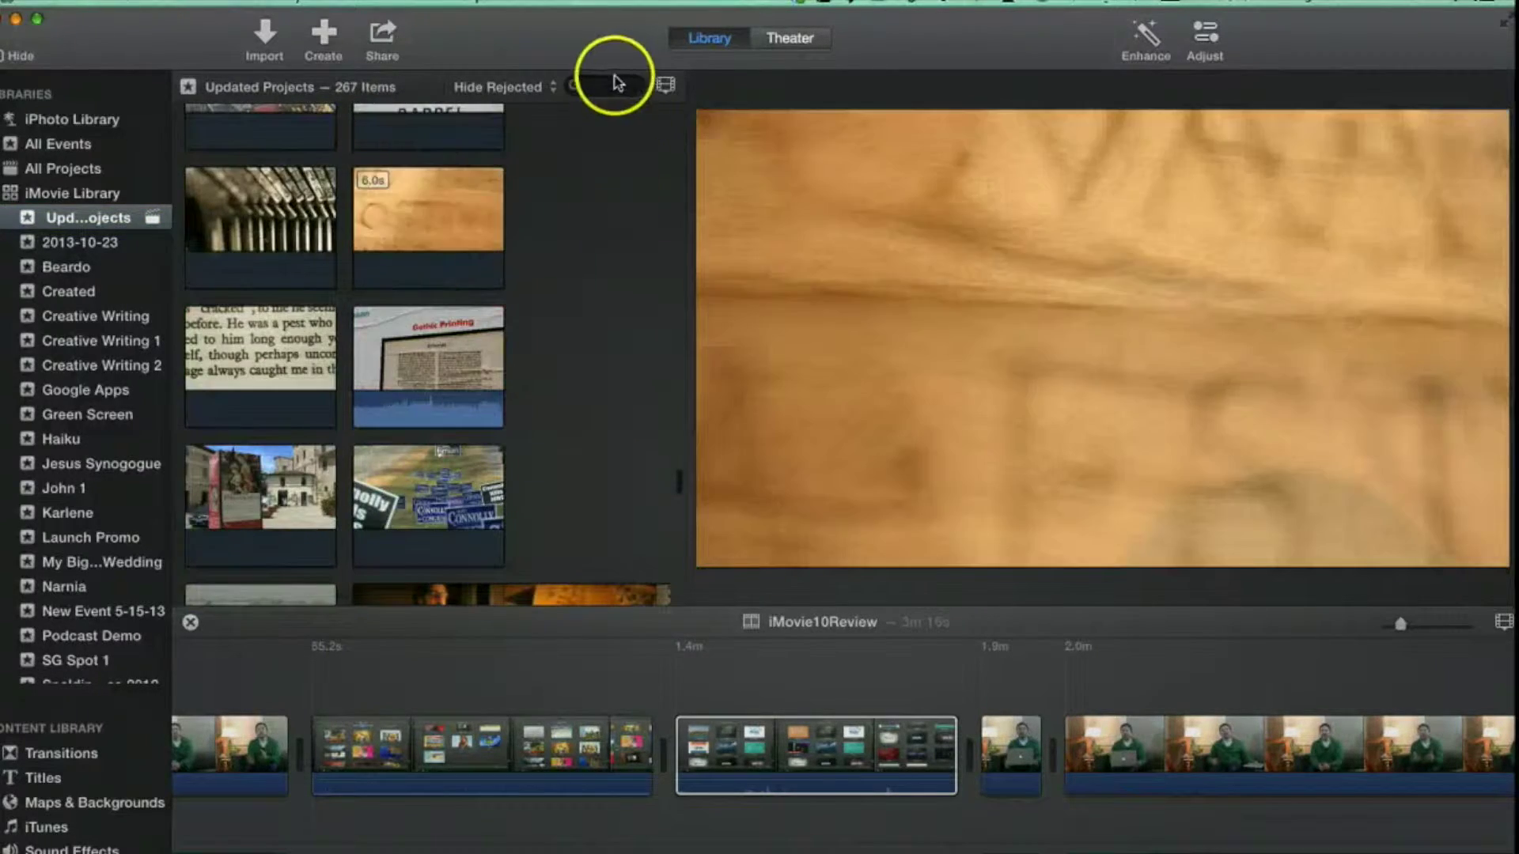
left_click(610, 89)
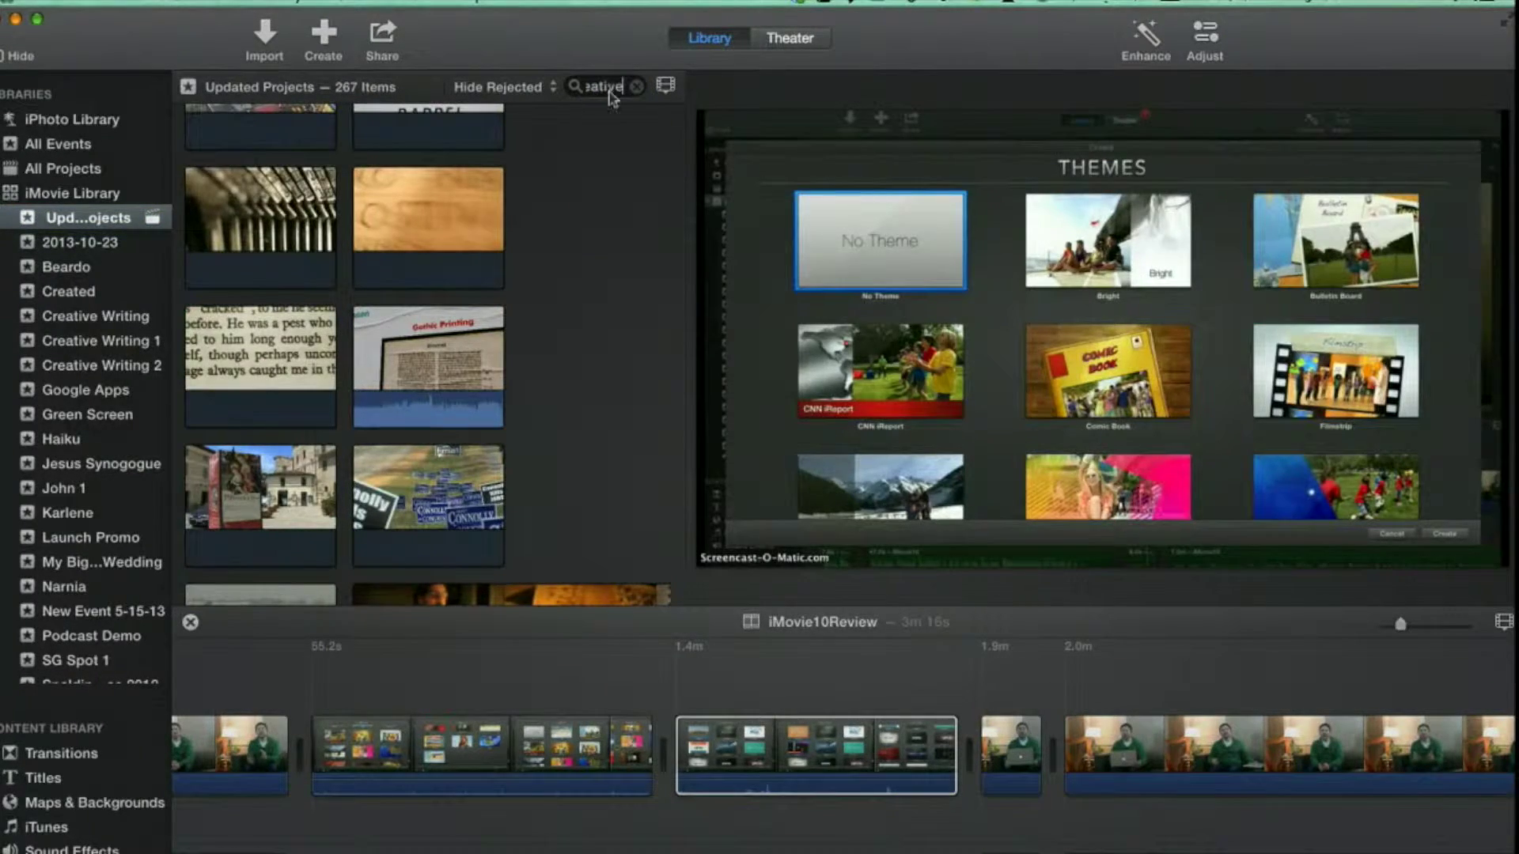
key("Return")
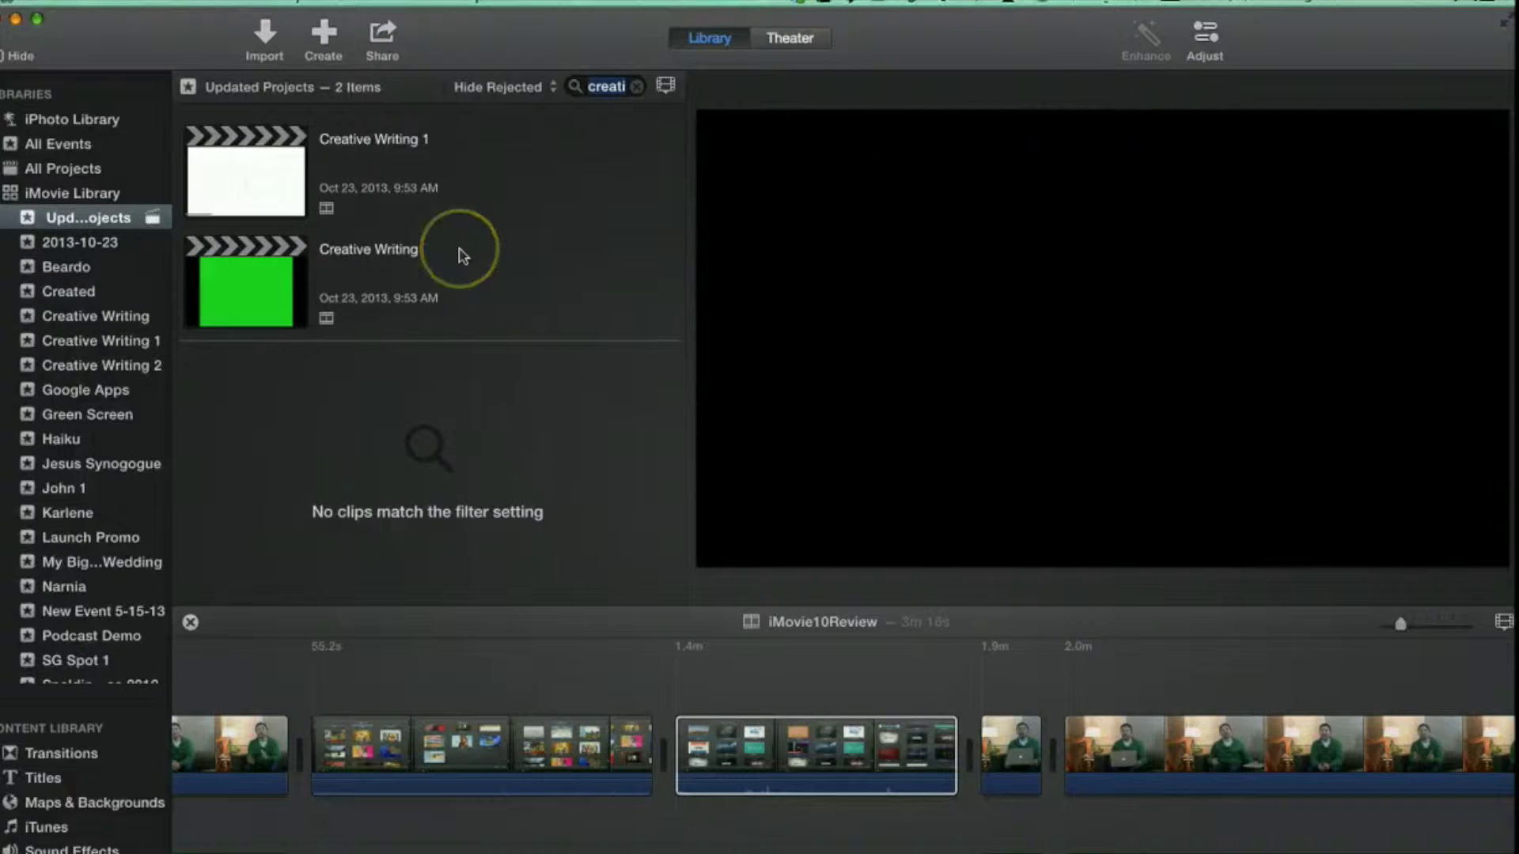
left_click(314, 485)
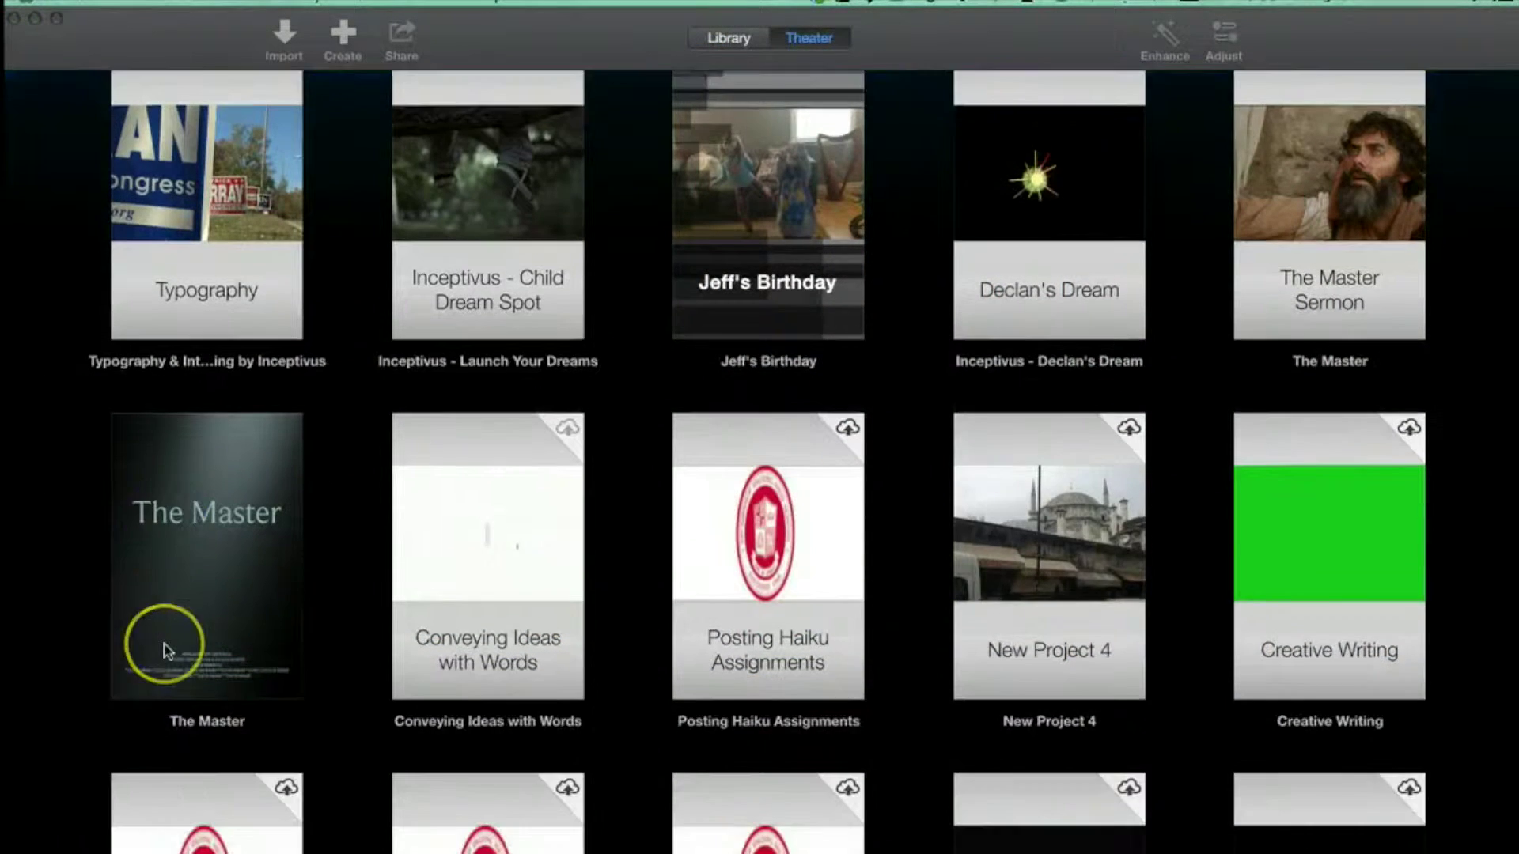
scroll(164, 650, "down", 10)
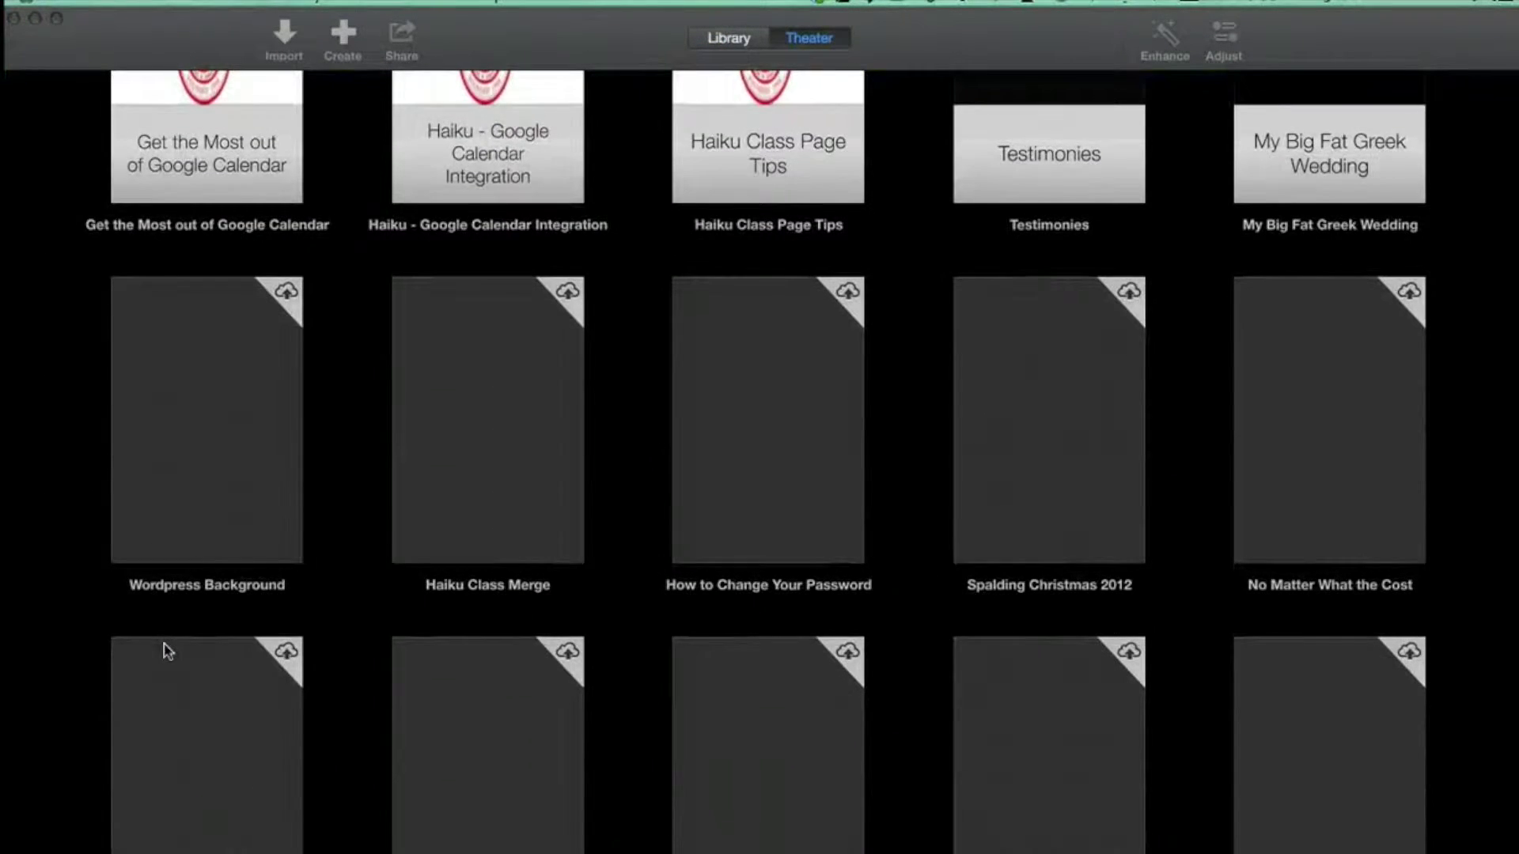
scroll(168, 650, "down", 2)
scroll(168, 650, "down", 8)
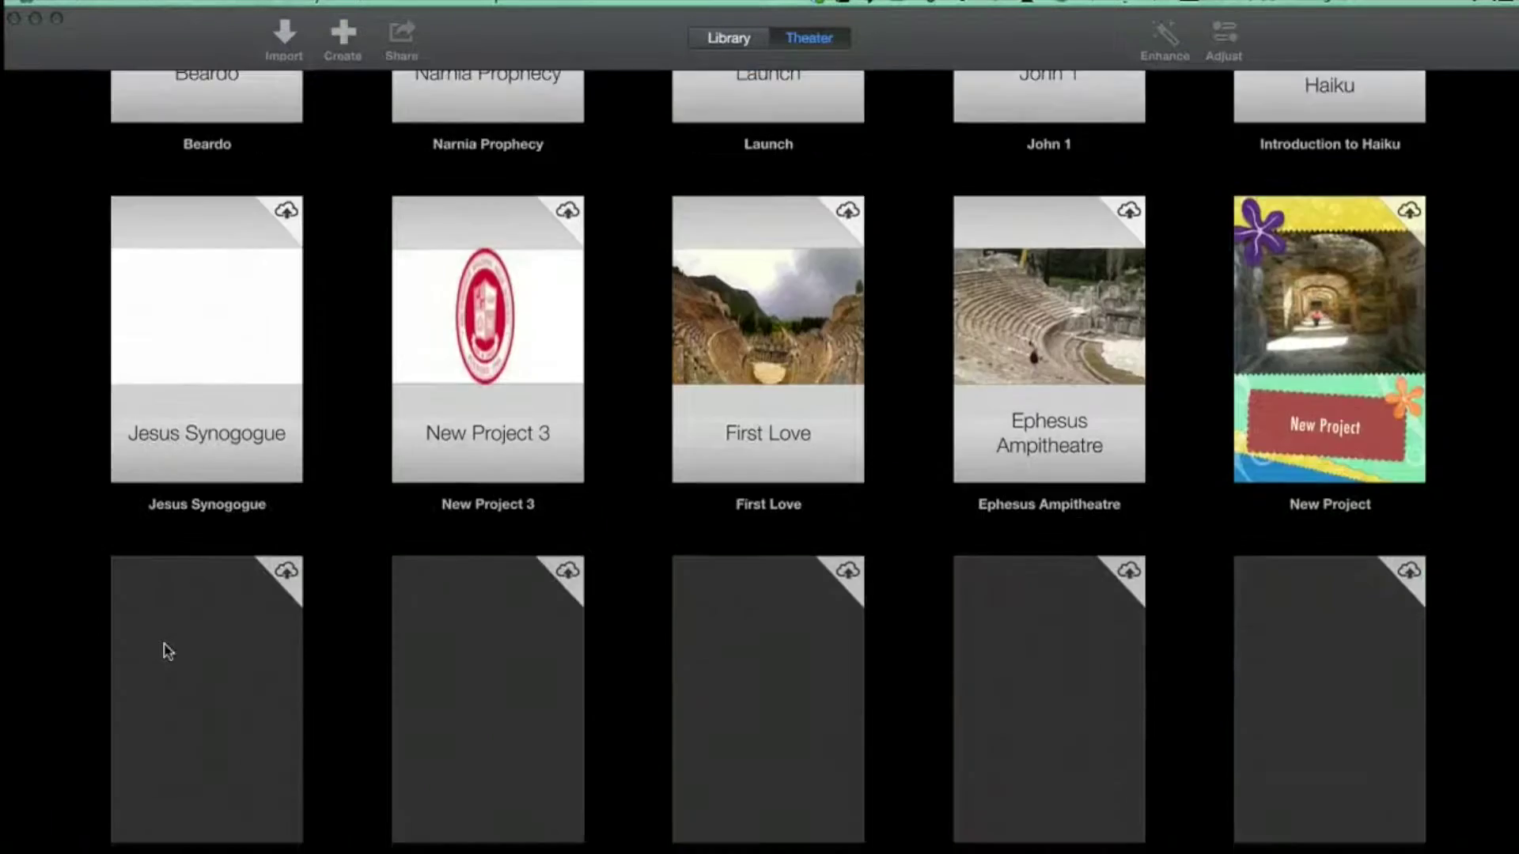
scroll(165, 649, "down", 2)
scroll(148, 668, "down", 3)
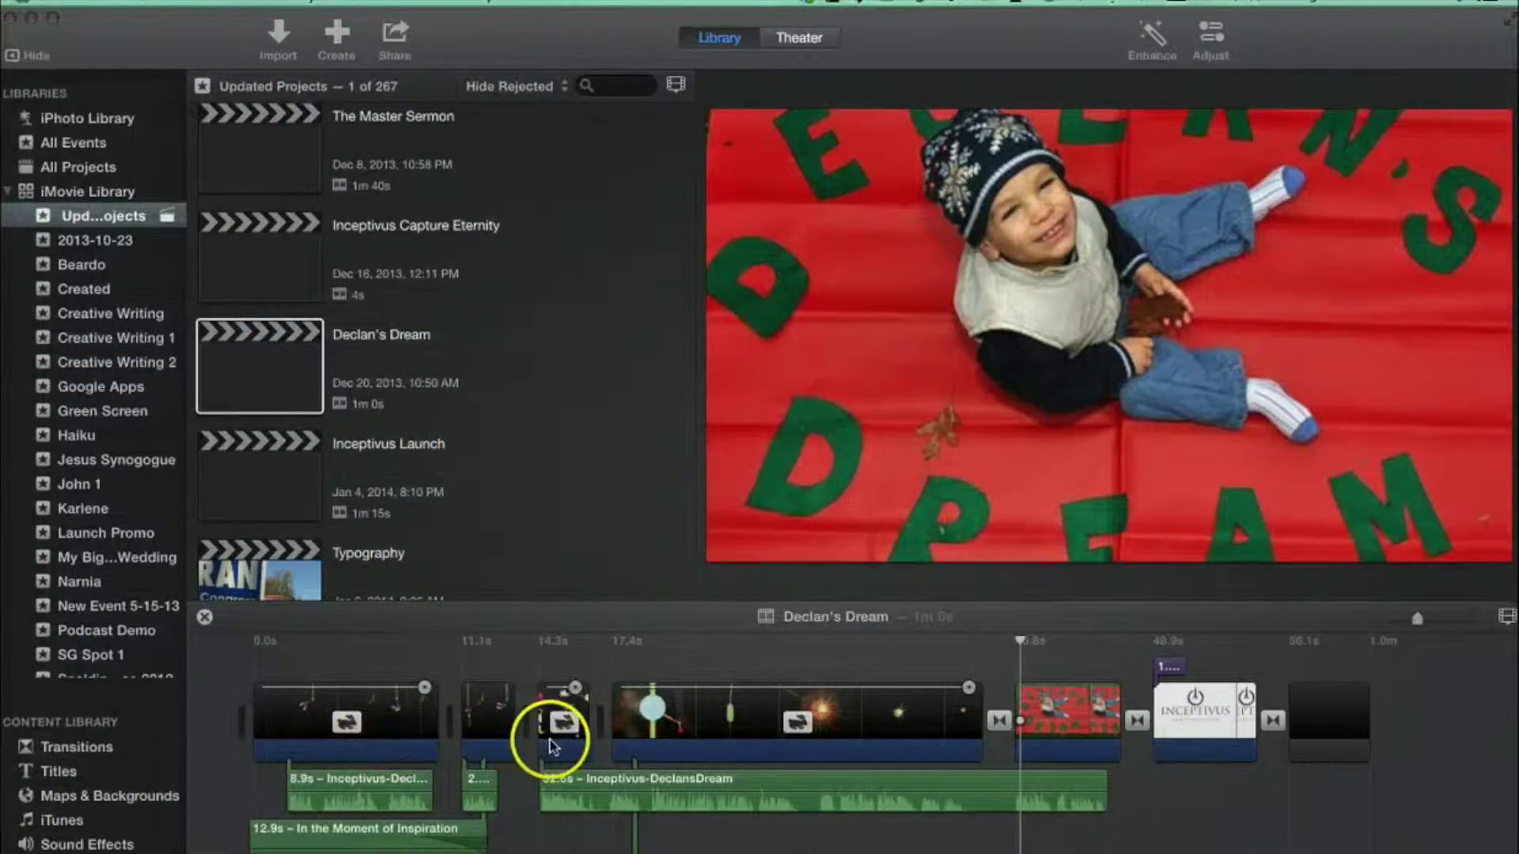
Scroll the Declan's Dream timeline to reveal its audio tracks.
scroll(787, 748, "down", 3)
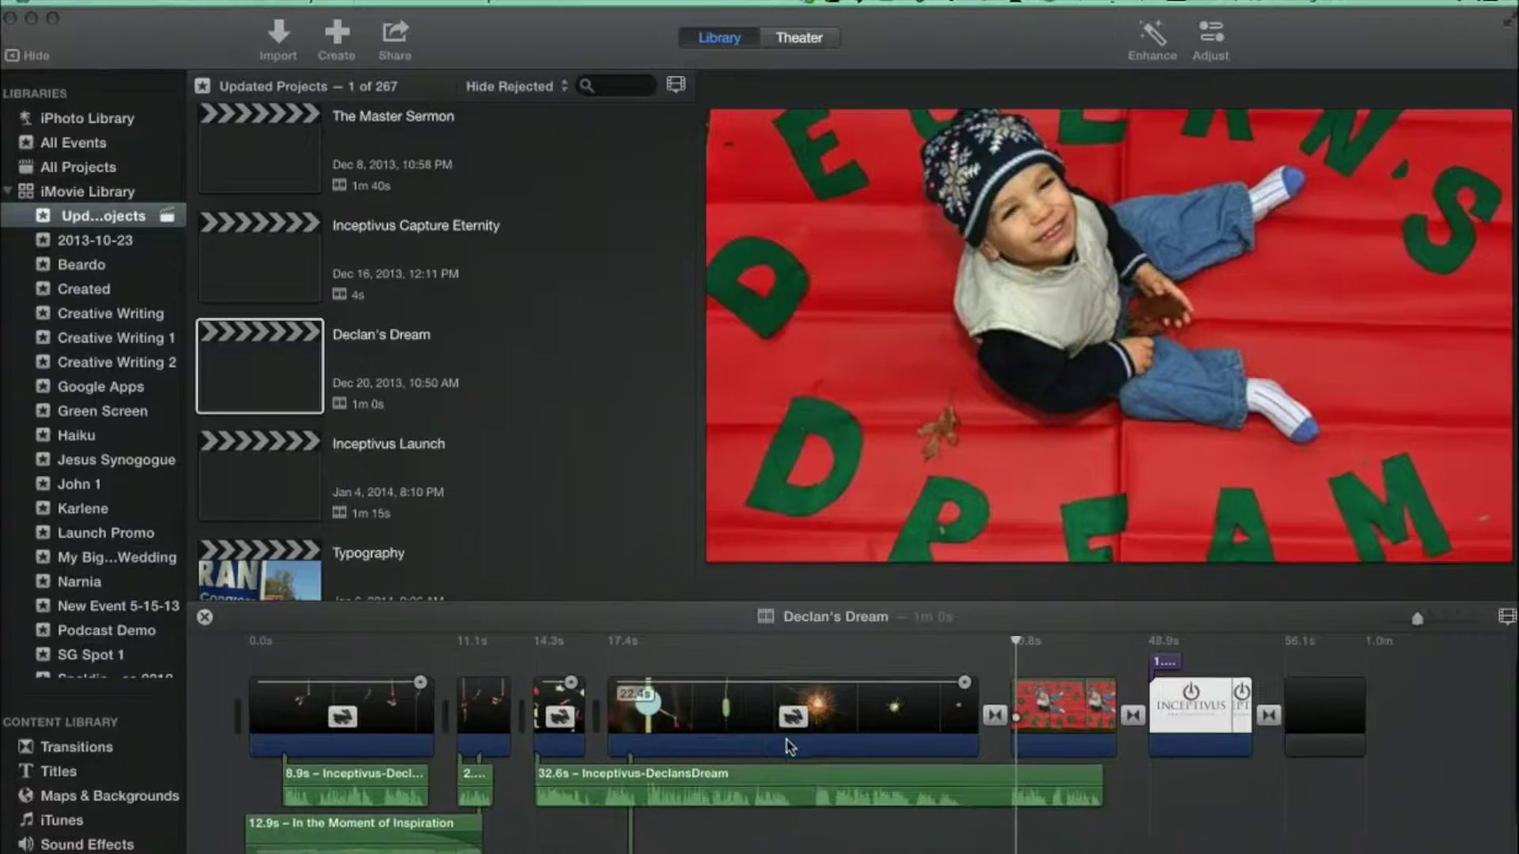
scroll(787, 748, "down", 2)
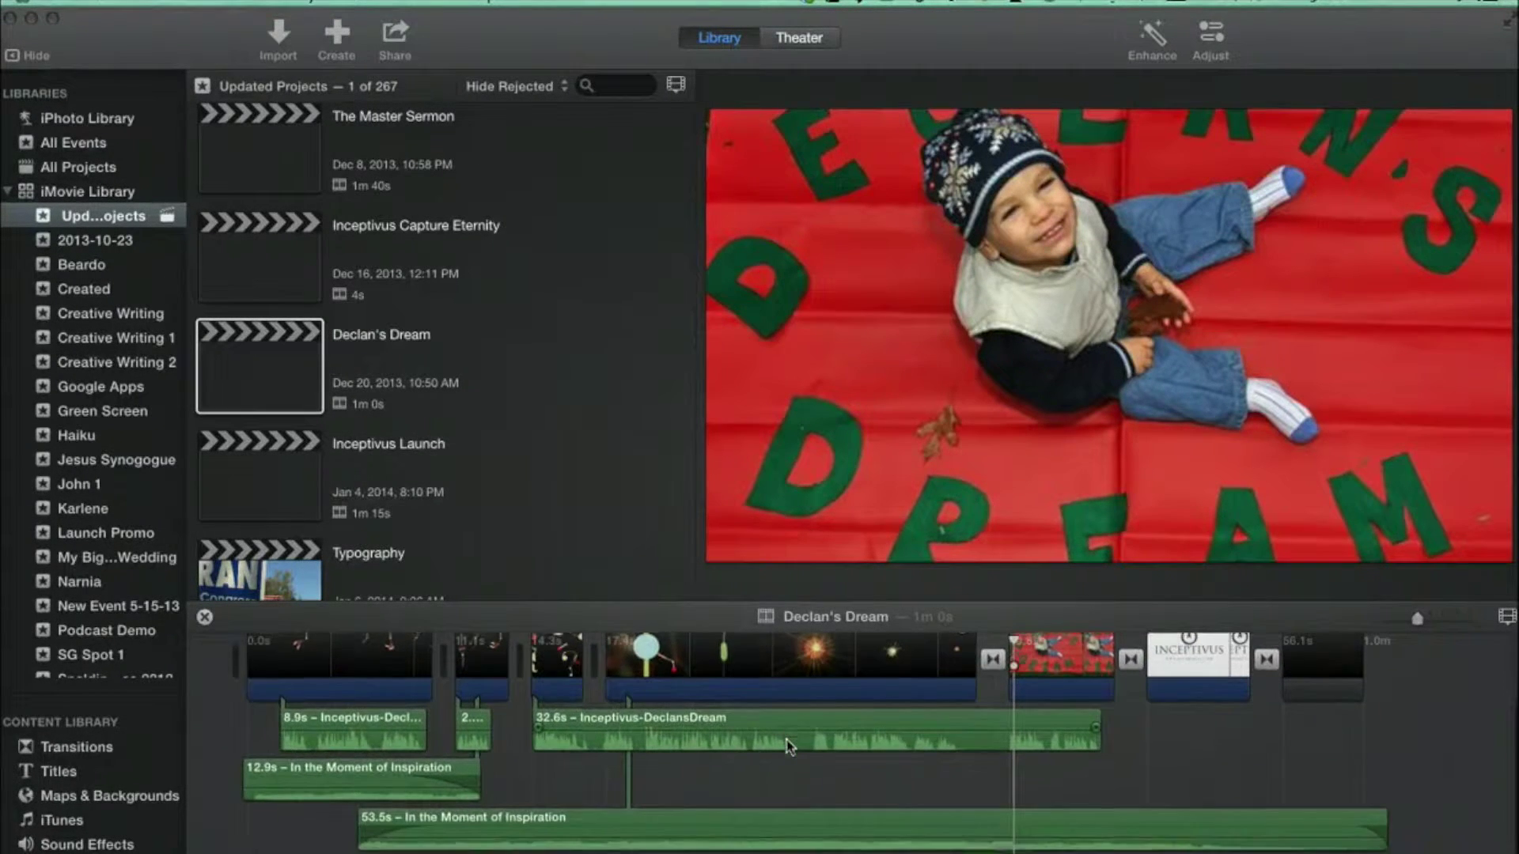
scroll(789, 746, "up", 3)
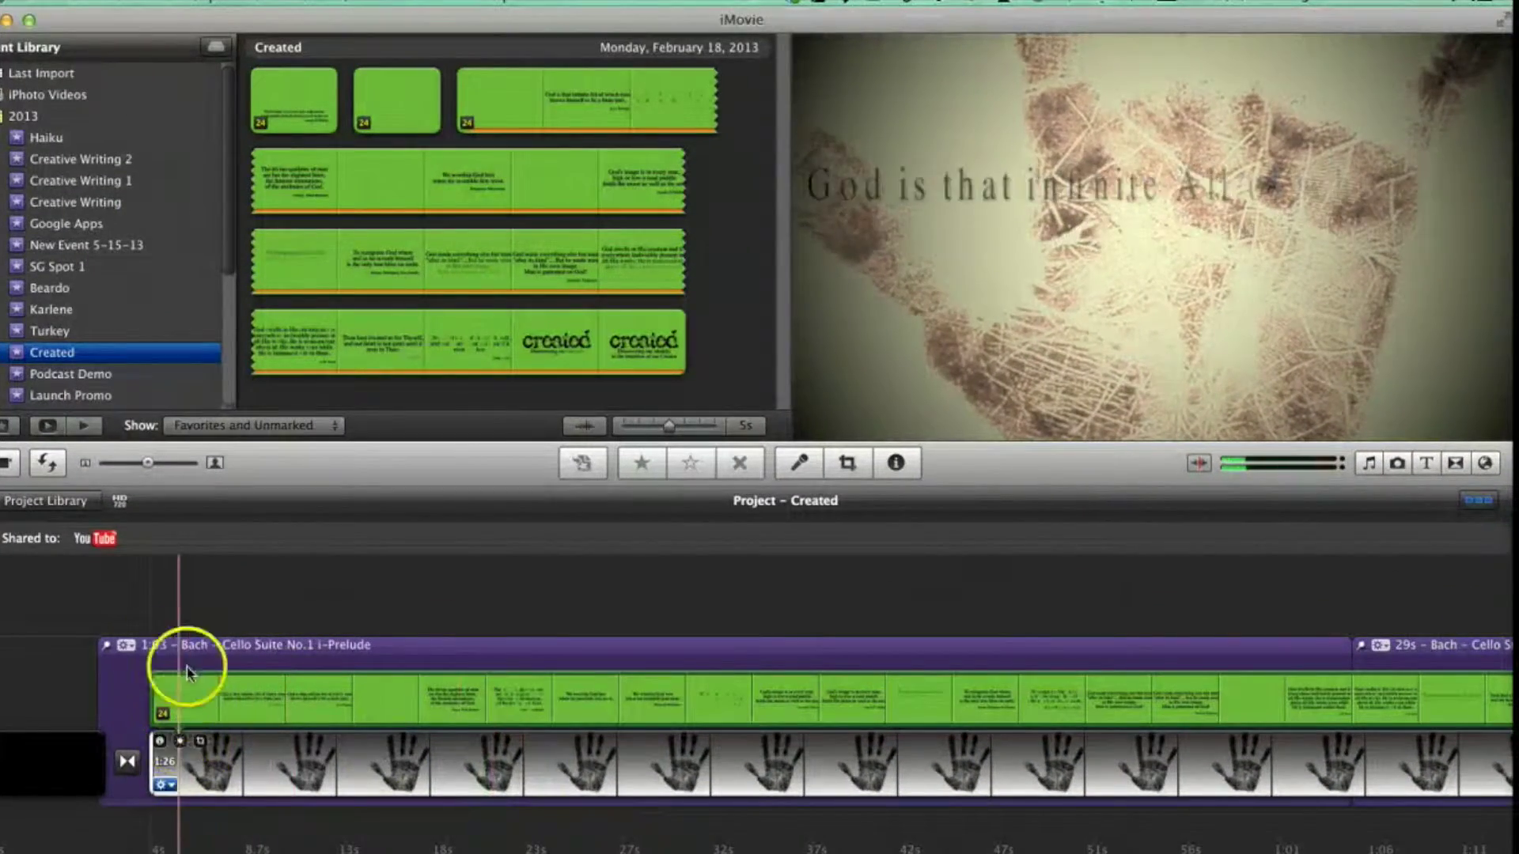
Open Audio Adjustments for the cello clip and review its Clip and Audio inspector settings.
left_click(123, 645)
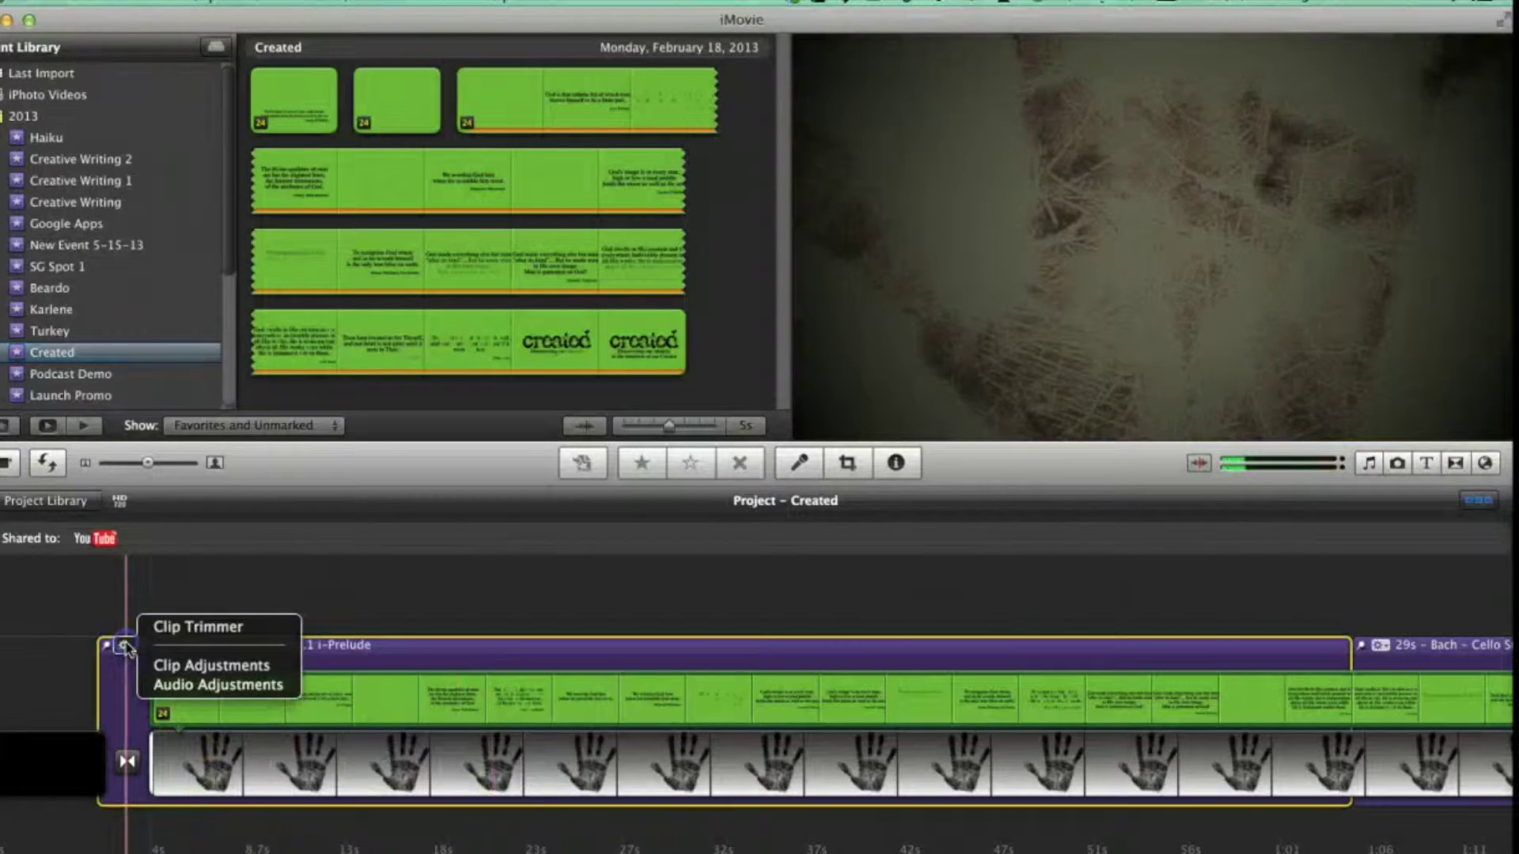
left_click(168, 684)
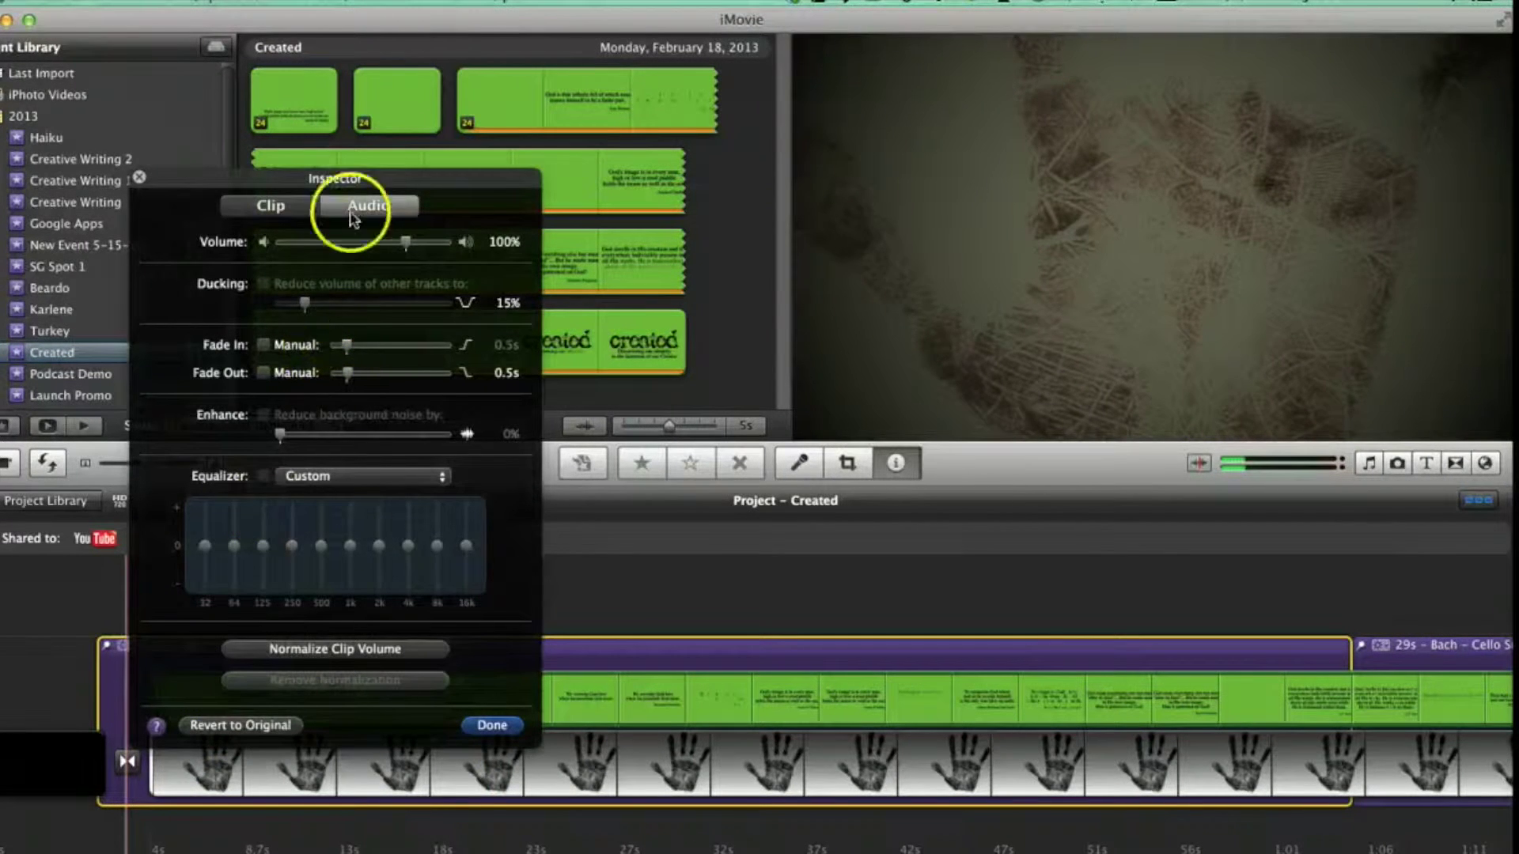
left_click(302, 207)
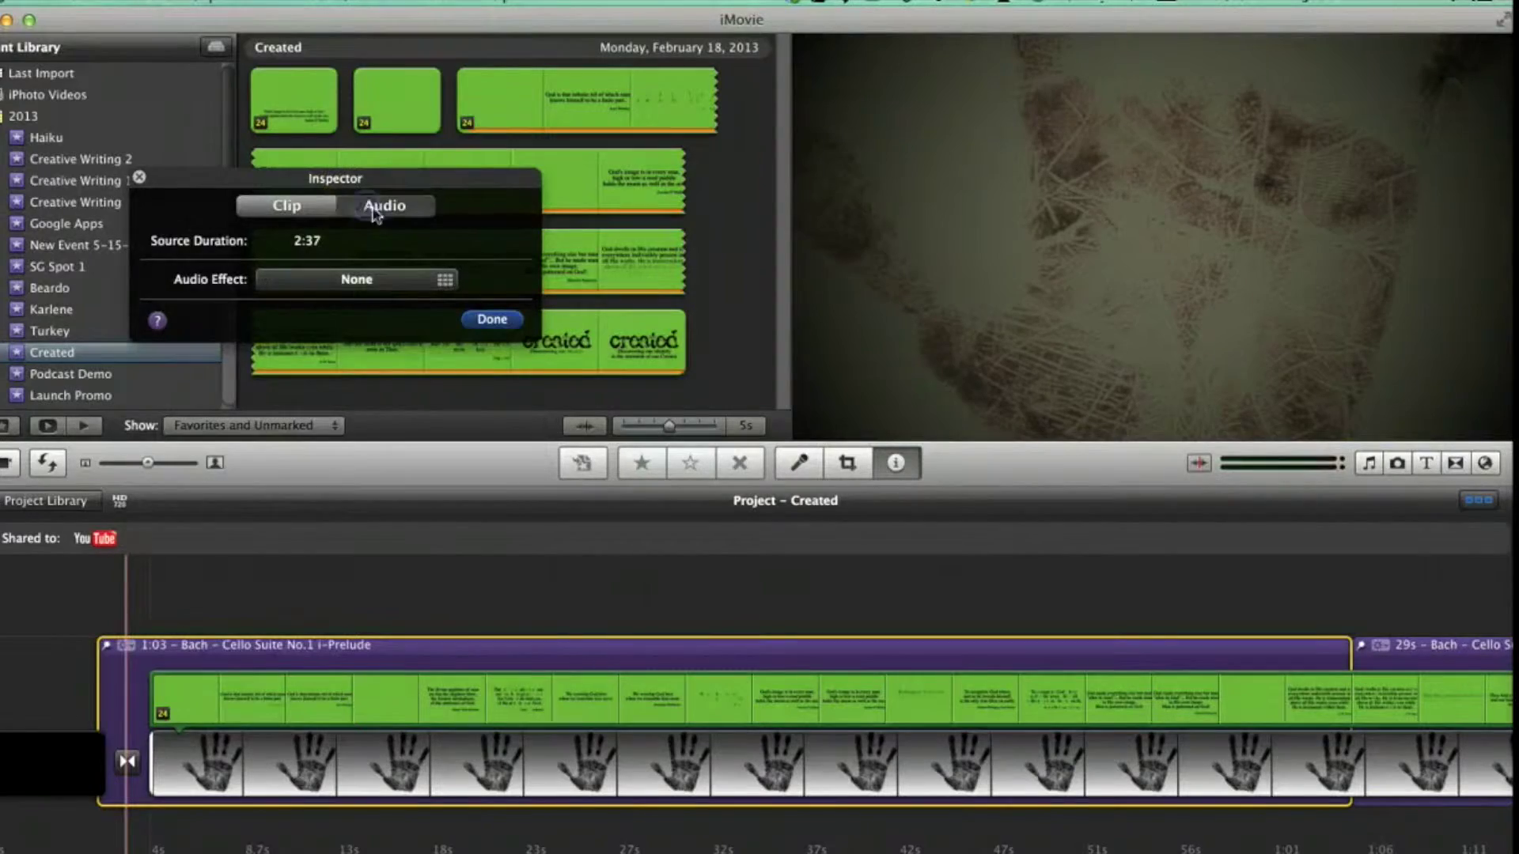
left_click(380, 207)
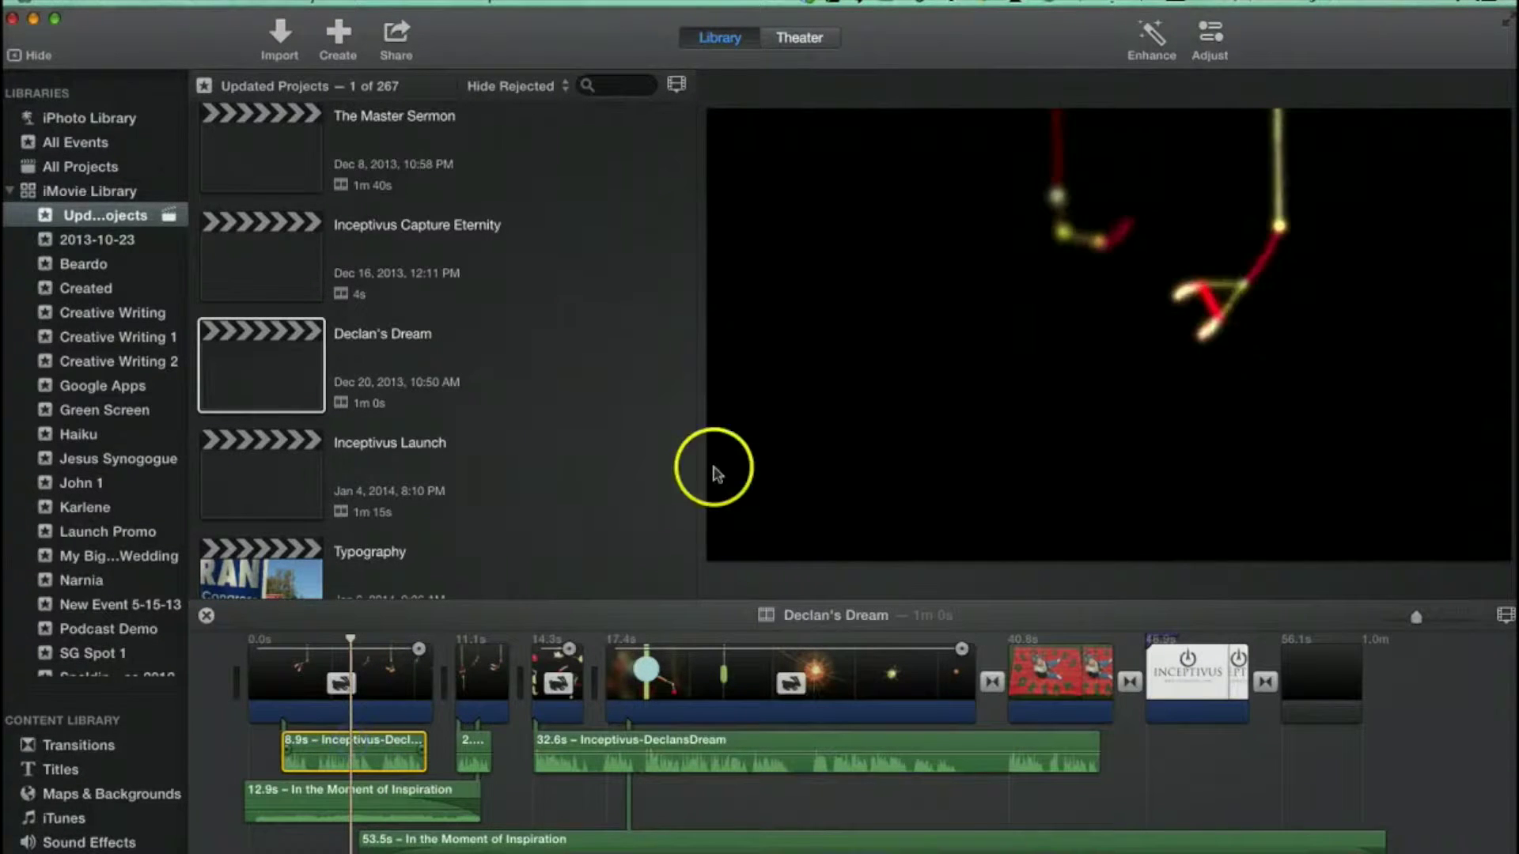
Select the first Declan's Dream clip and try a White Balance correction from Color Balance.
left_click(1223, 45)
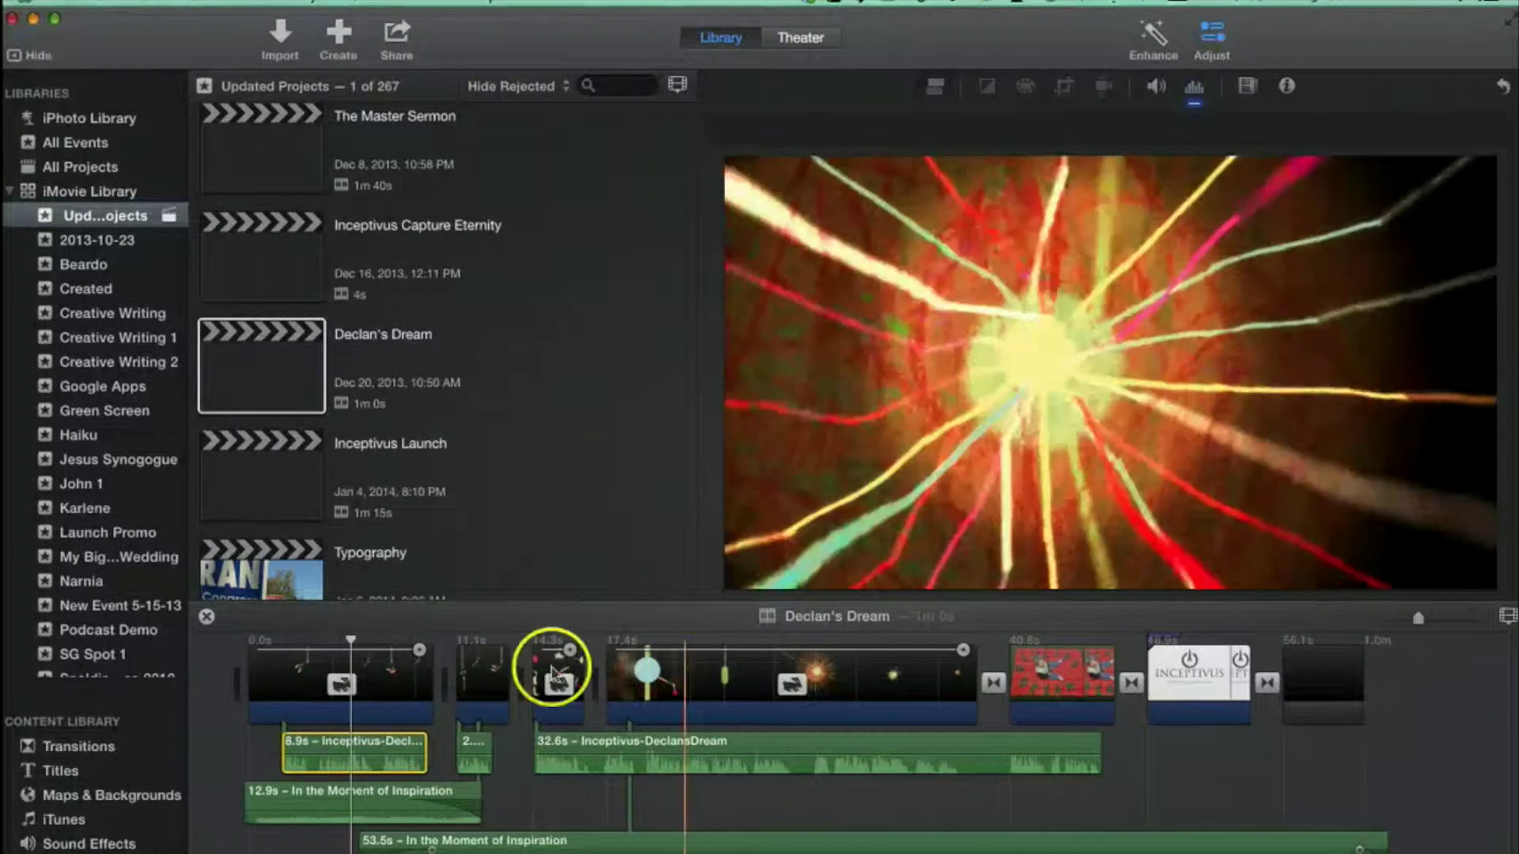
left_click(282, 689)
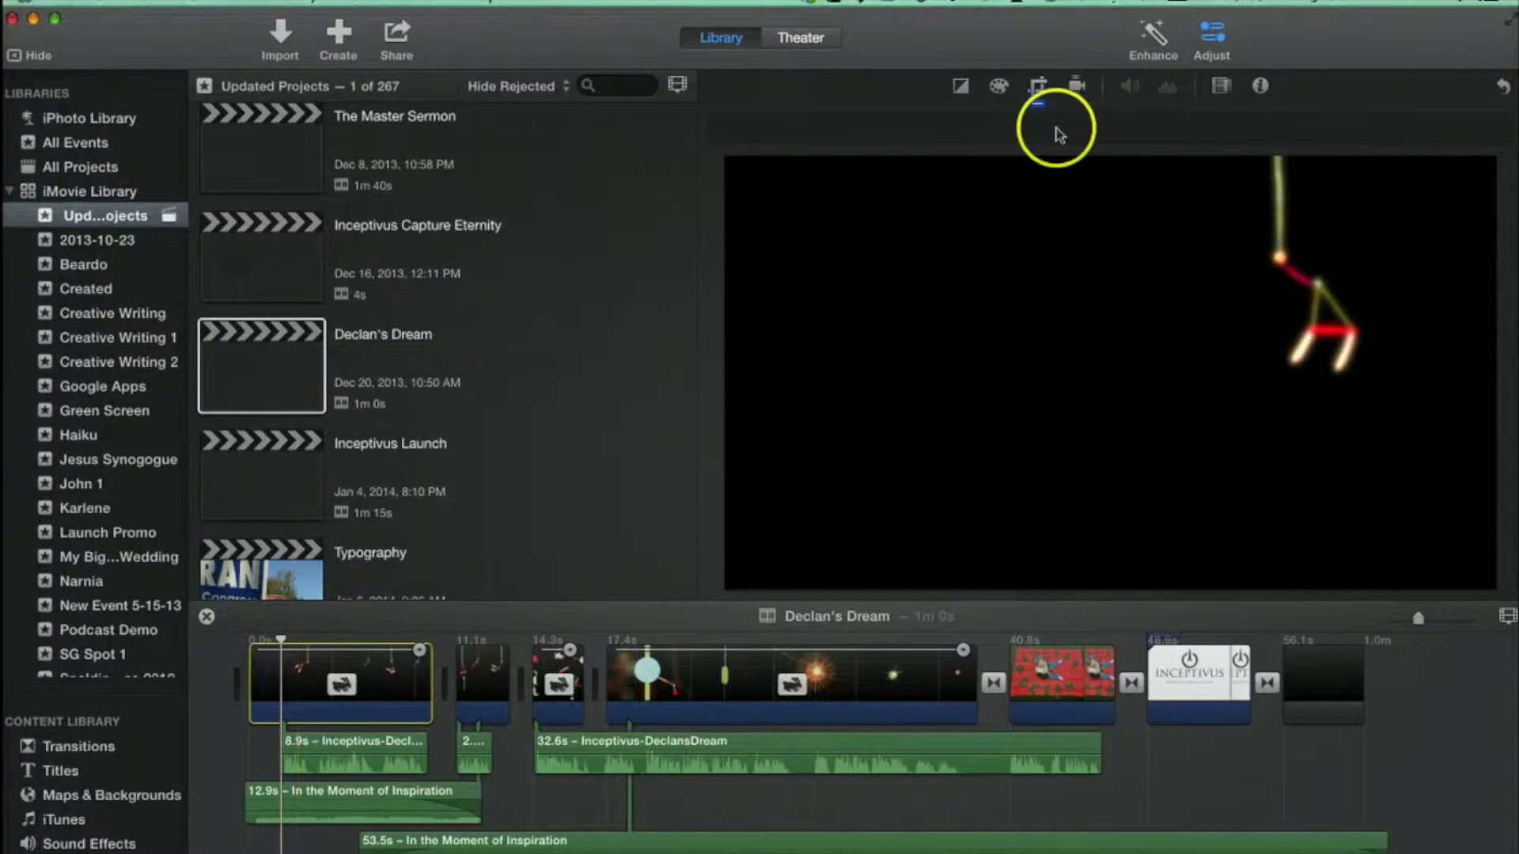
left_click(961, 89)
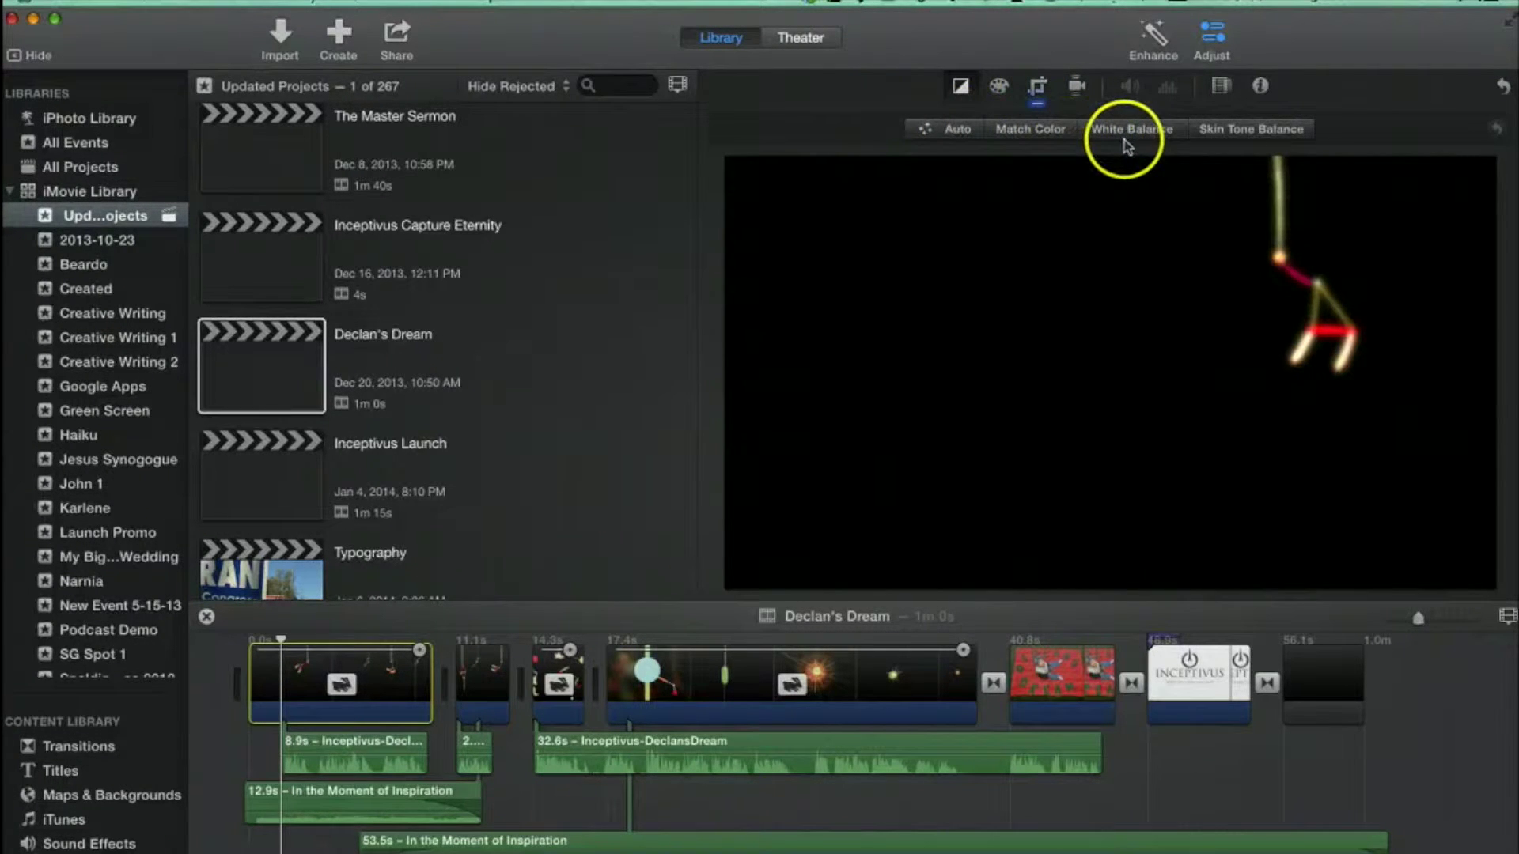
left_click(1179, 139)
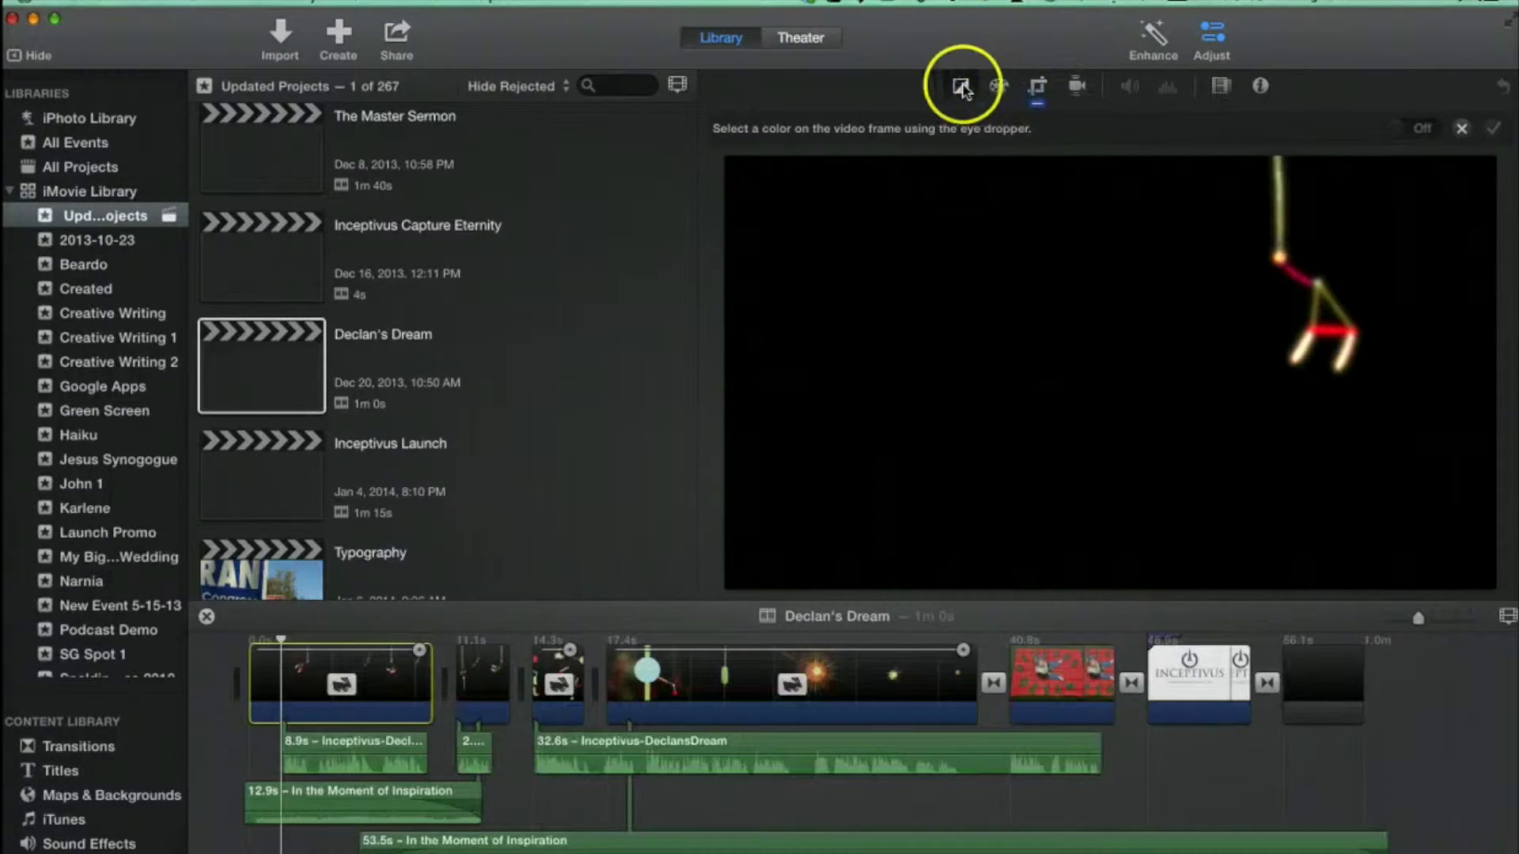
Try Skin Tone Balance on the clip, then bring up the Color Correction sliders.
left_click(961, 85)
left_click(1220, 136)
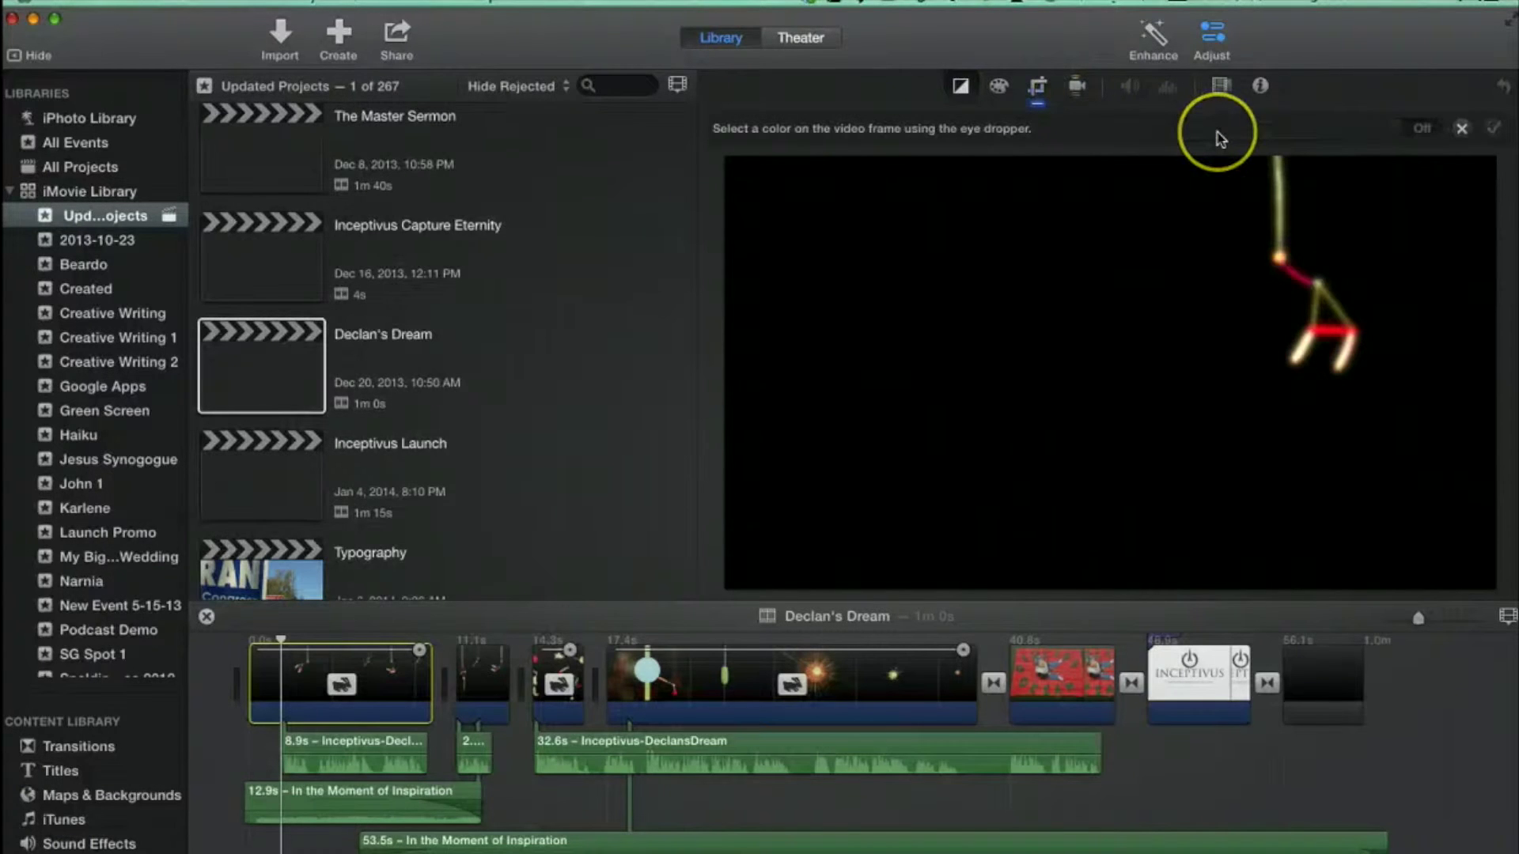
left_click(960, 85)
left_click(1000, 85)
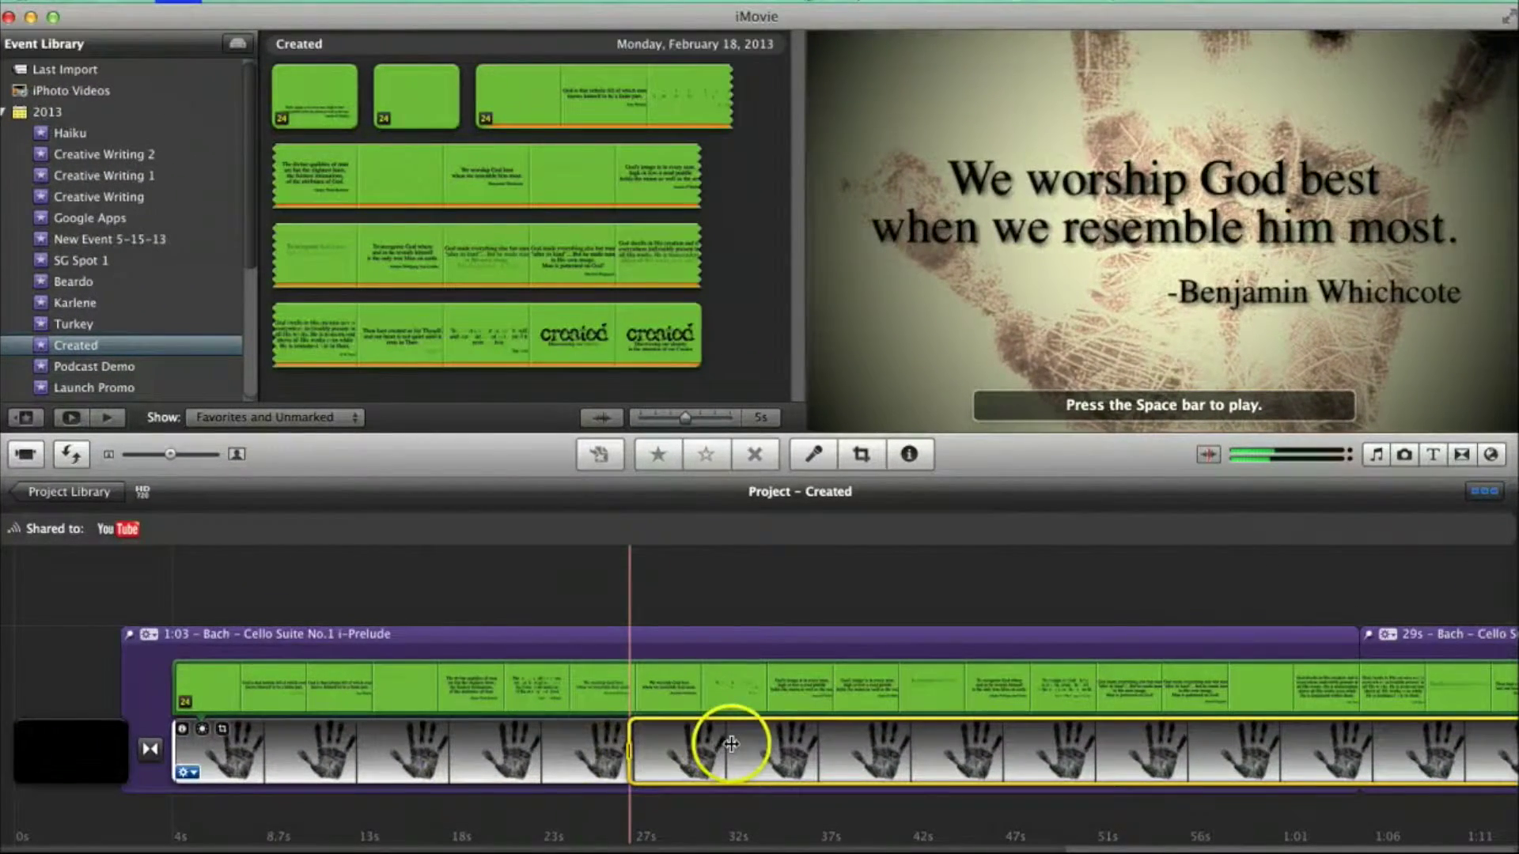
Delete the selected hand clip section and trim the first Declan's Dream clip, making the project 59s.
key("Delete")
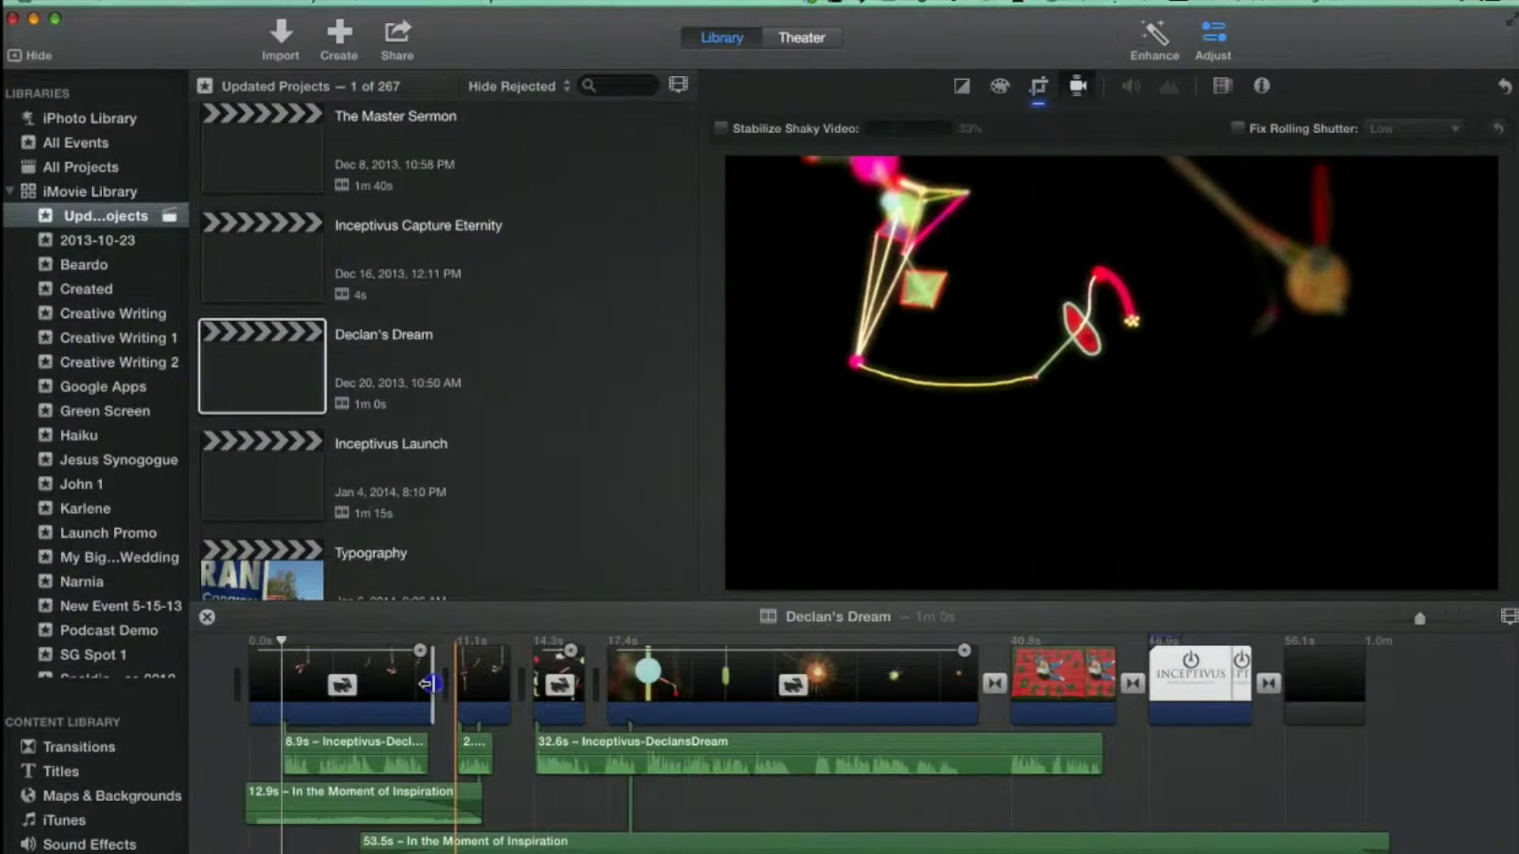
left_click_drag(428, 684, 409, 684)
left_click(581, 748)
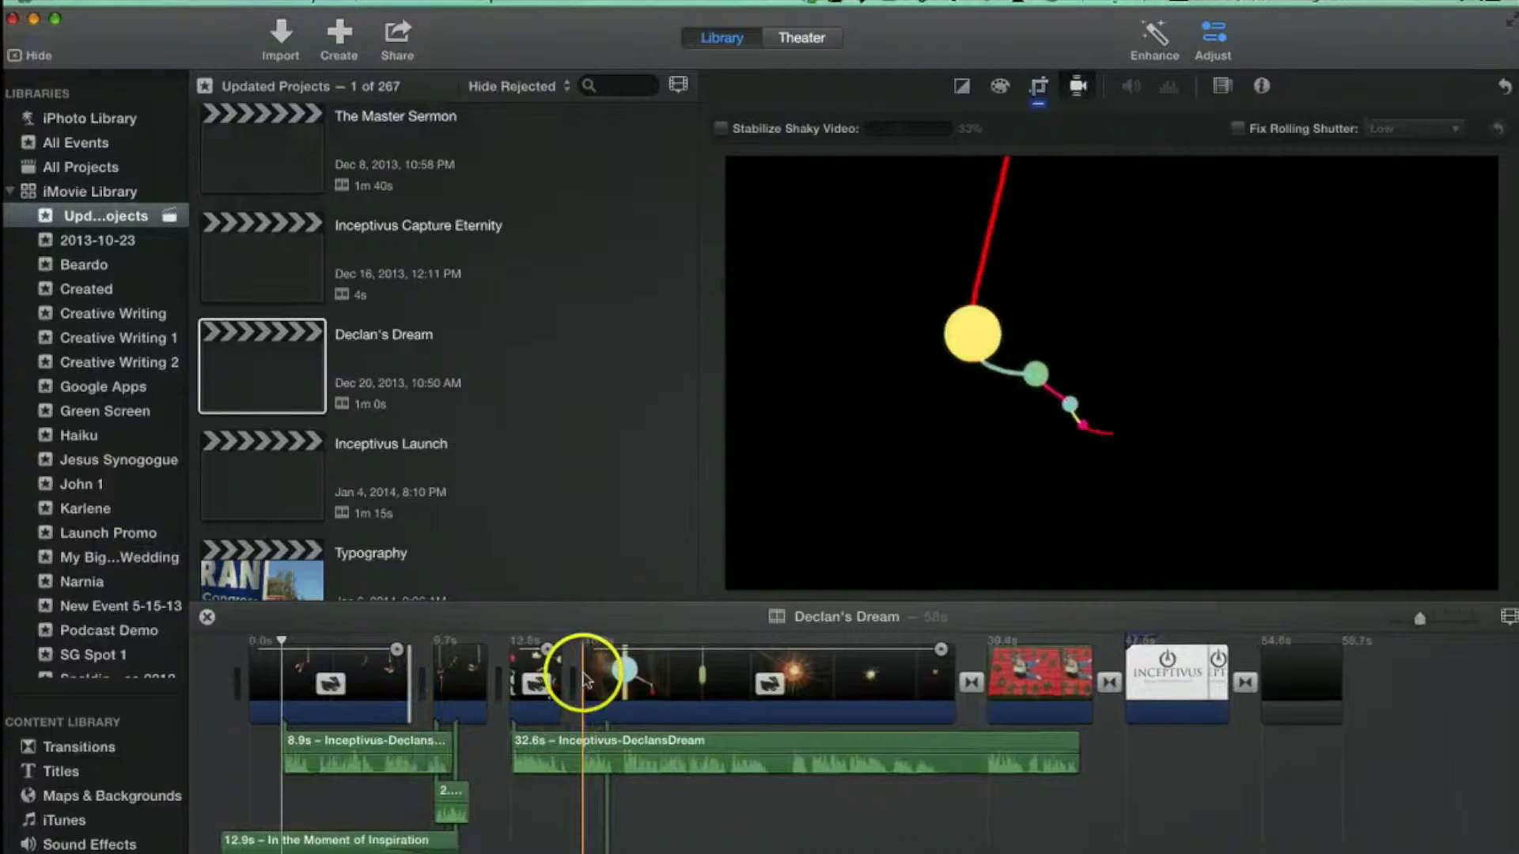
left_click_drag(554, 682, 575, 682)
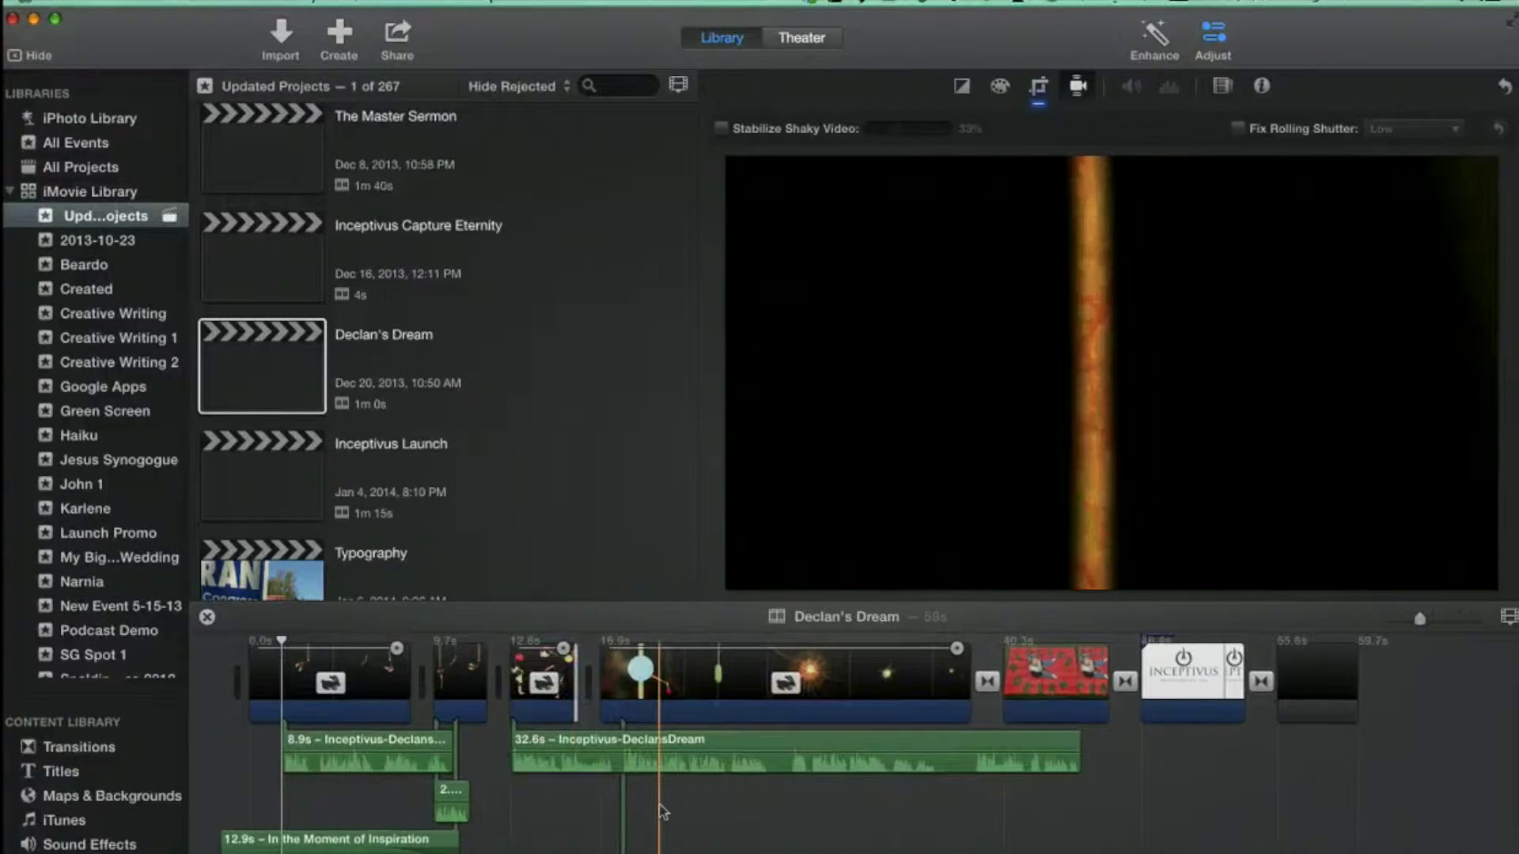
Slow the second clip in the Speed Editor so the project stretches to 1m 2s.
right_click(497, 736)
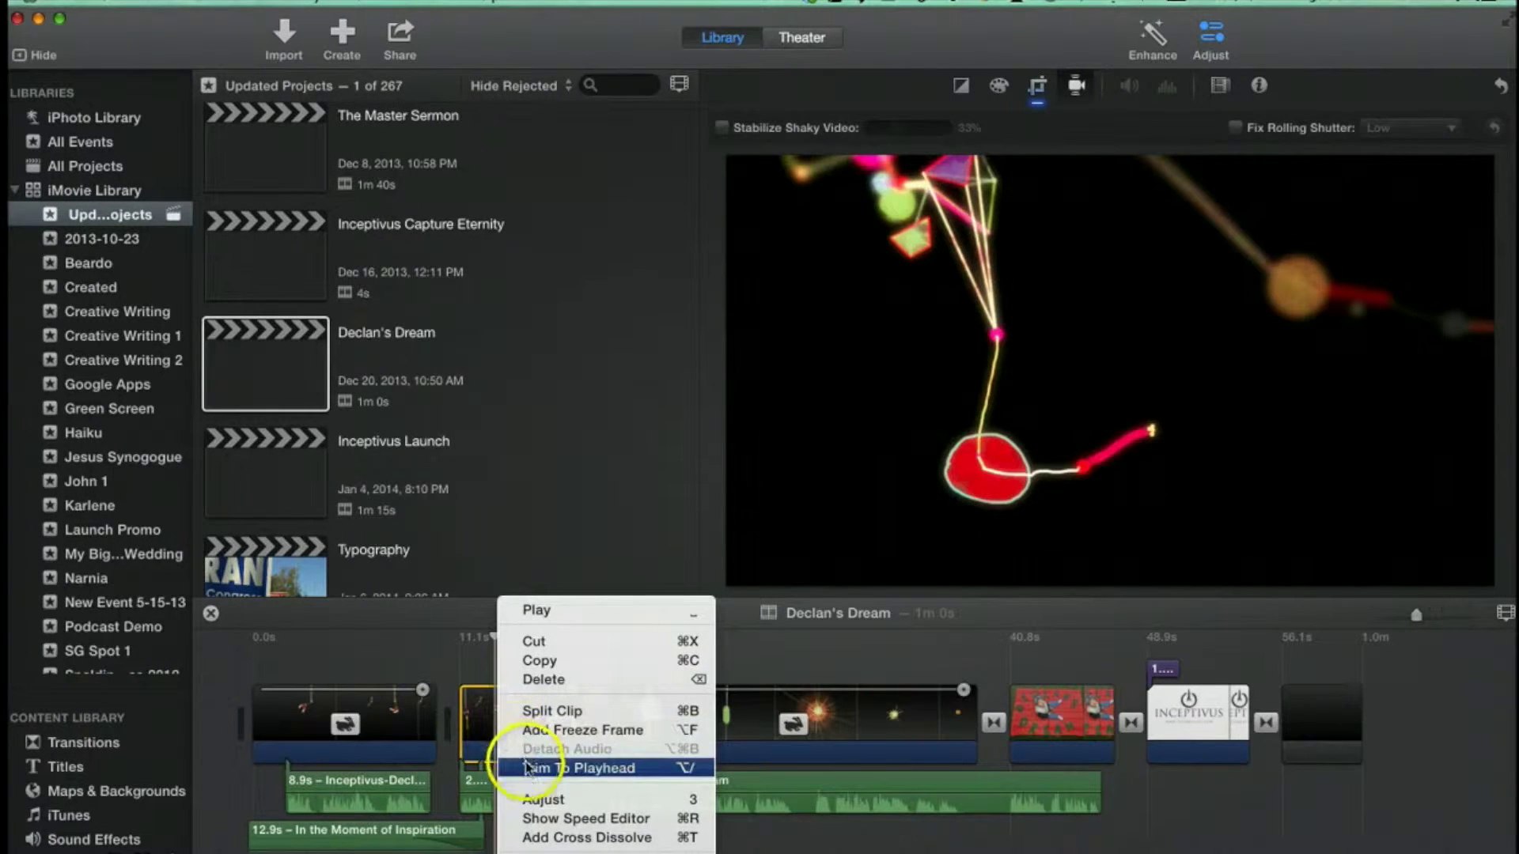
left_click(528, 829)
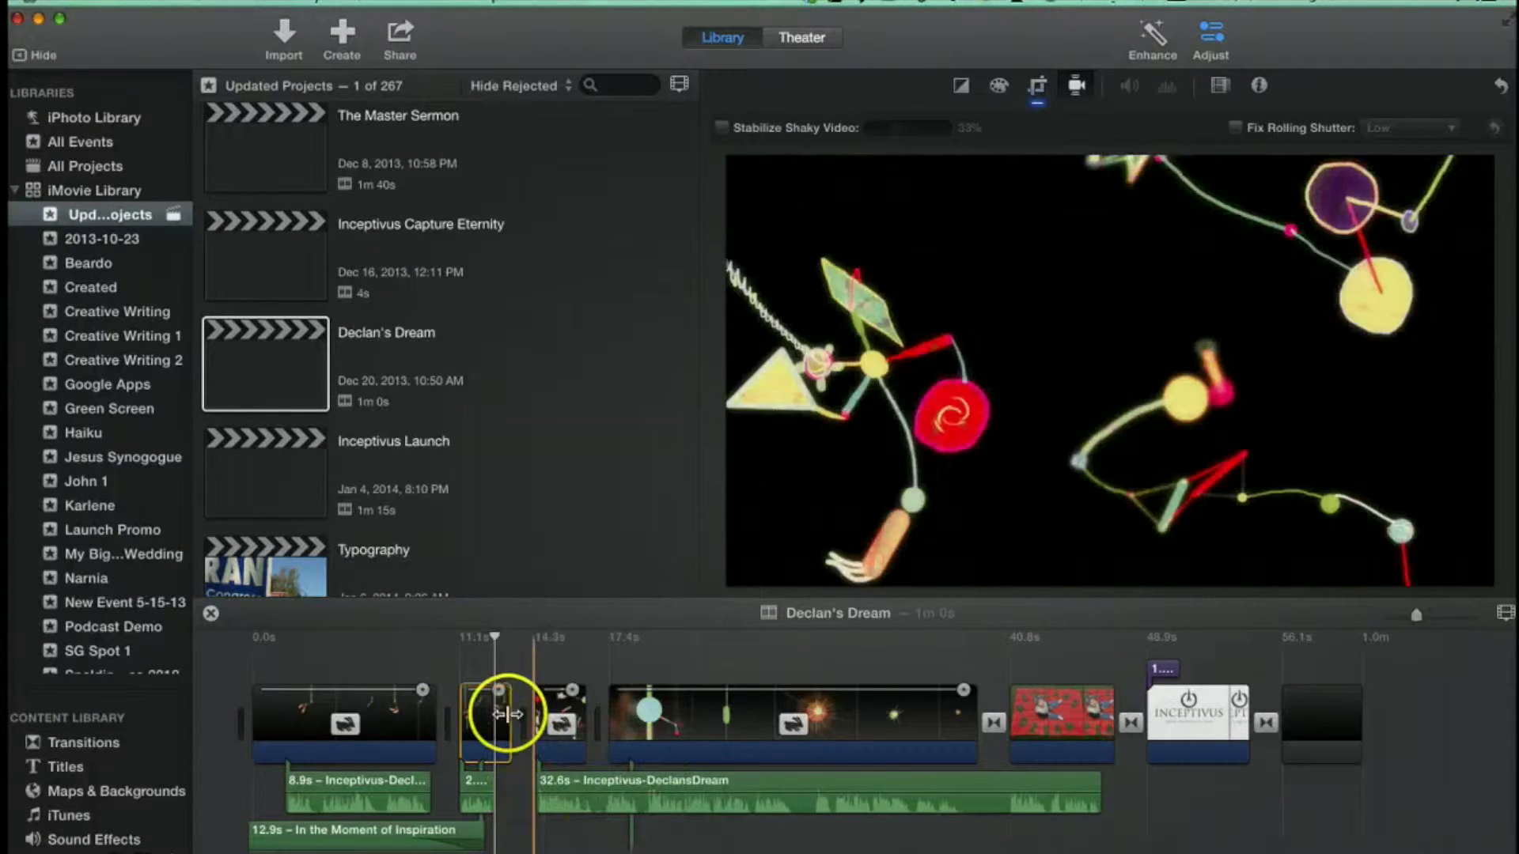
left_click_drag(502, 696, 471, 703)
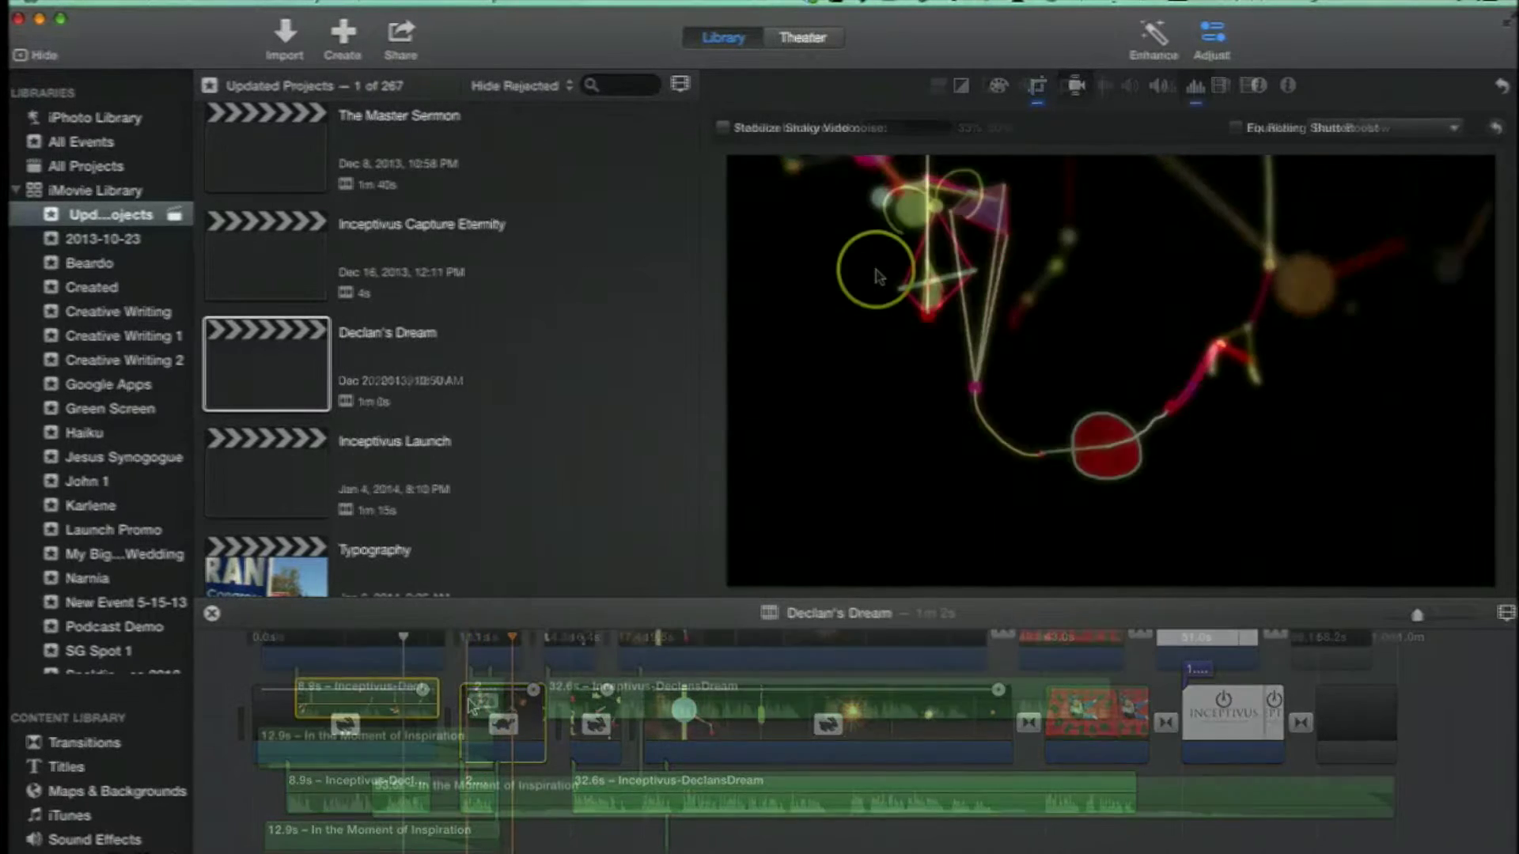
left_click(616, 525)
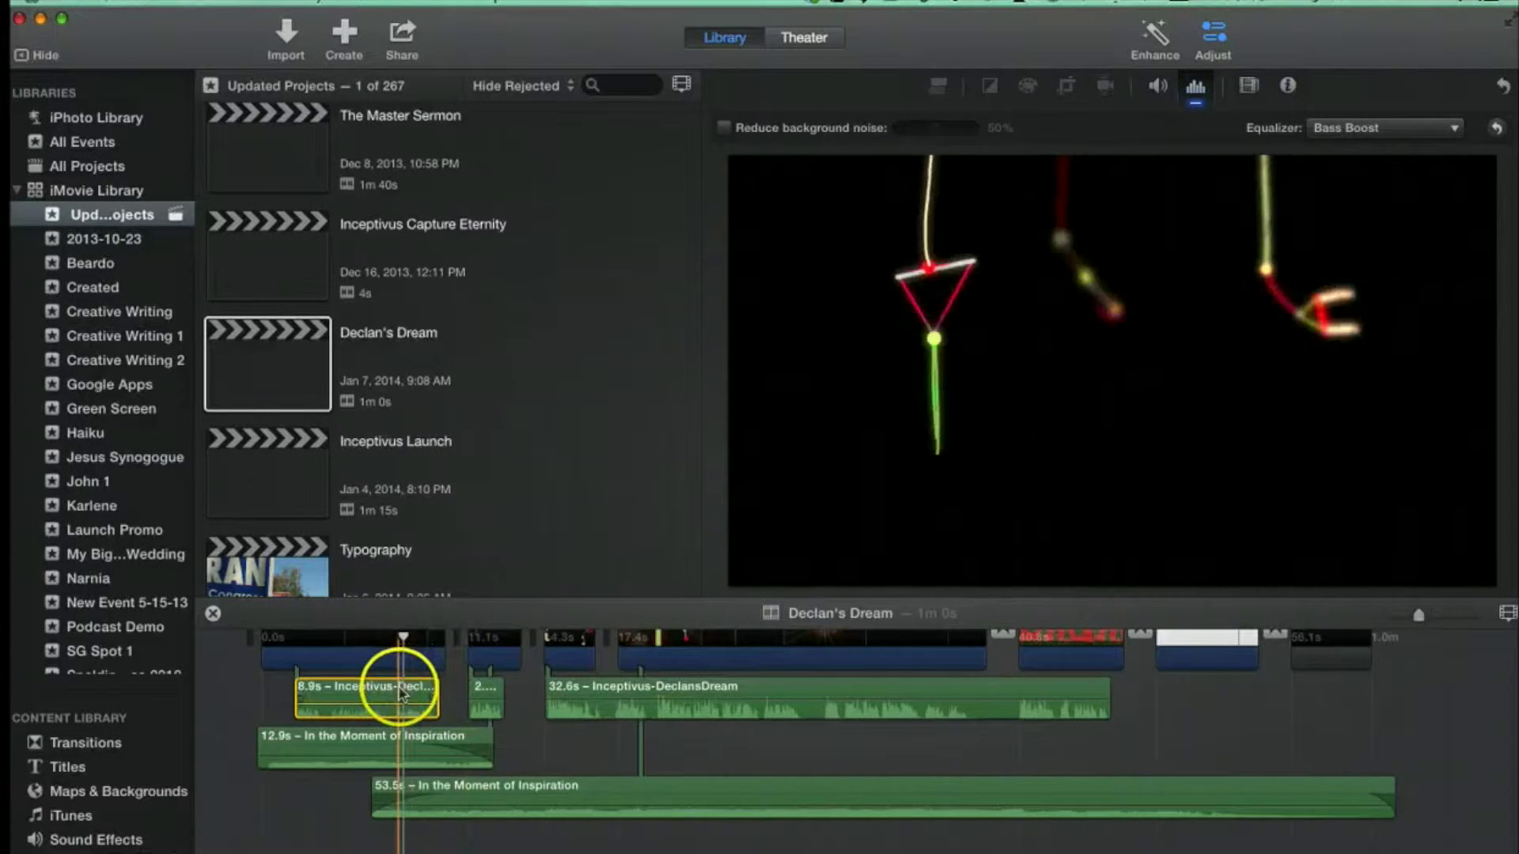
Set the 8.9s Inceptivus-DeclansDream clip's volume to 132%.
left_click(1155, 87)
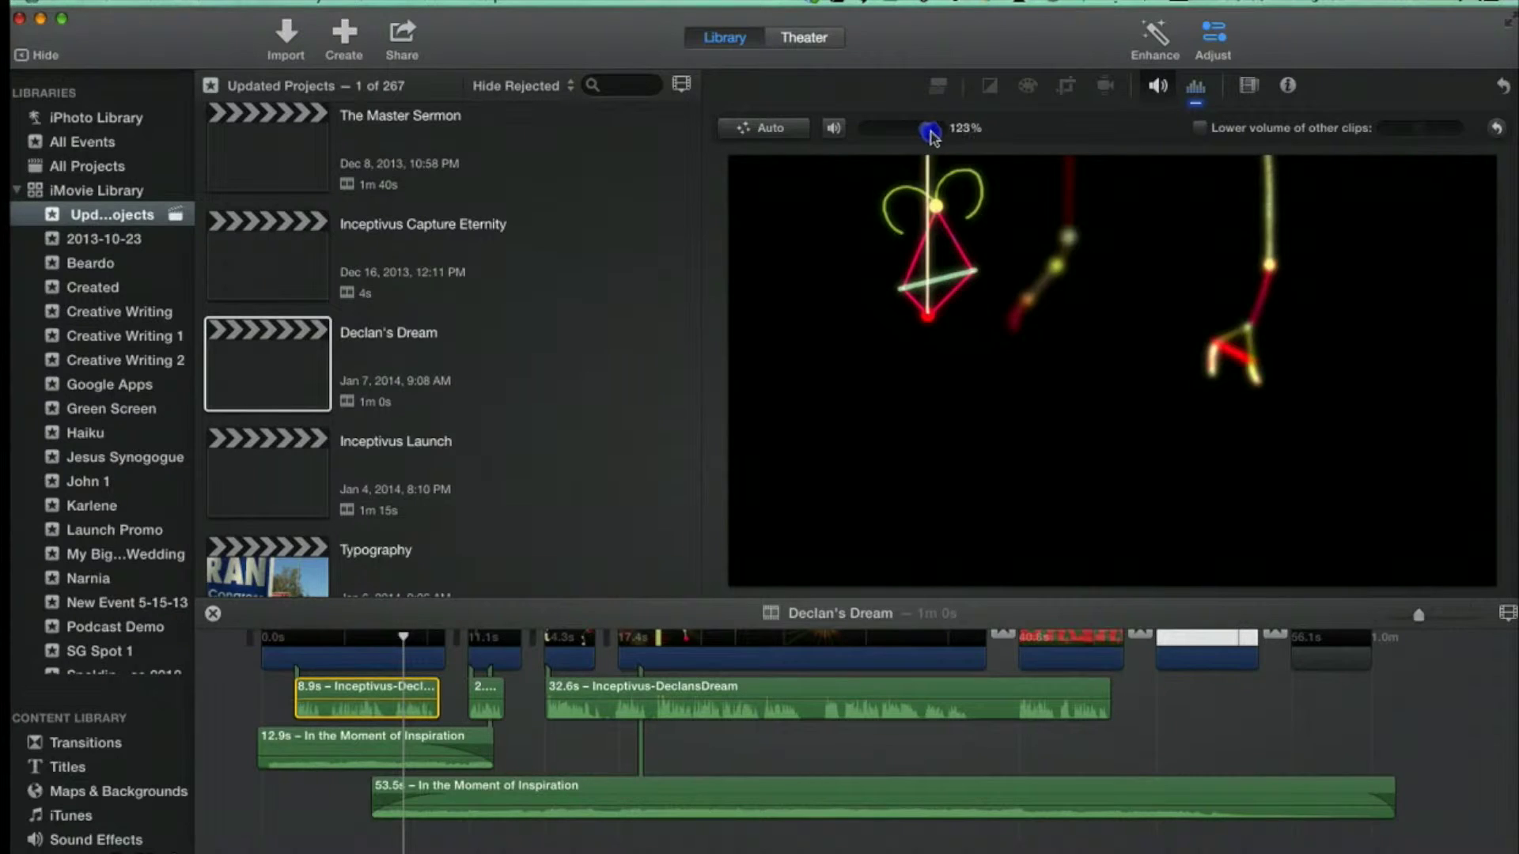
left_click(1053, 243)
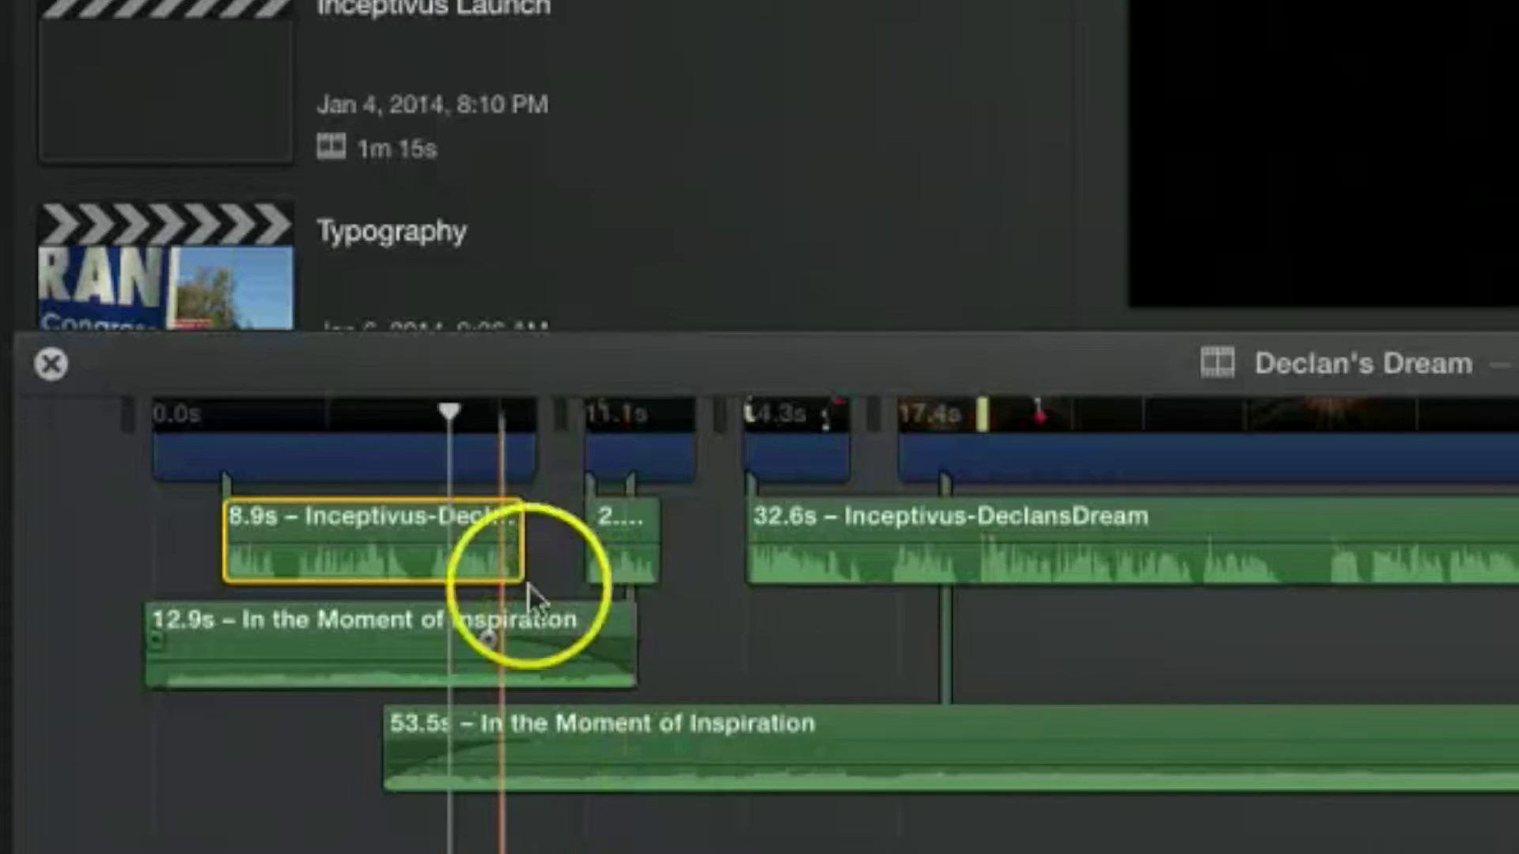
Raise the 8.9s clip's volume line and give the 12.9s music clip a 5.0s fade-out.
left_click(439, 540)
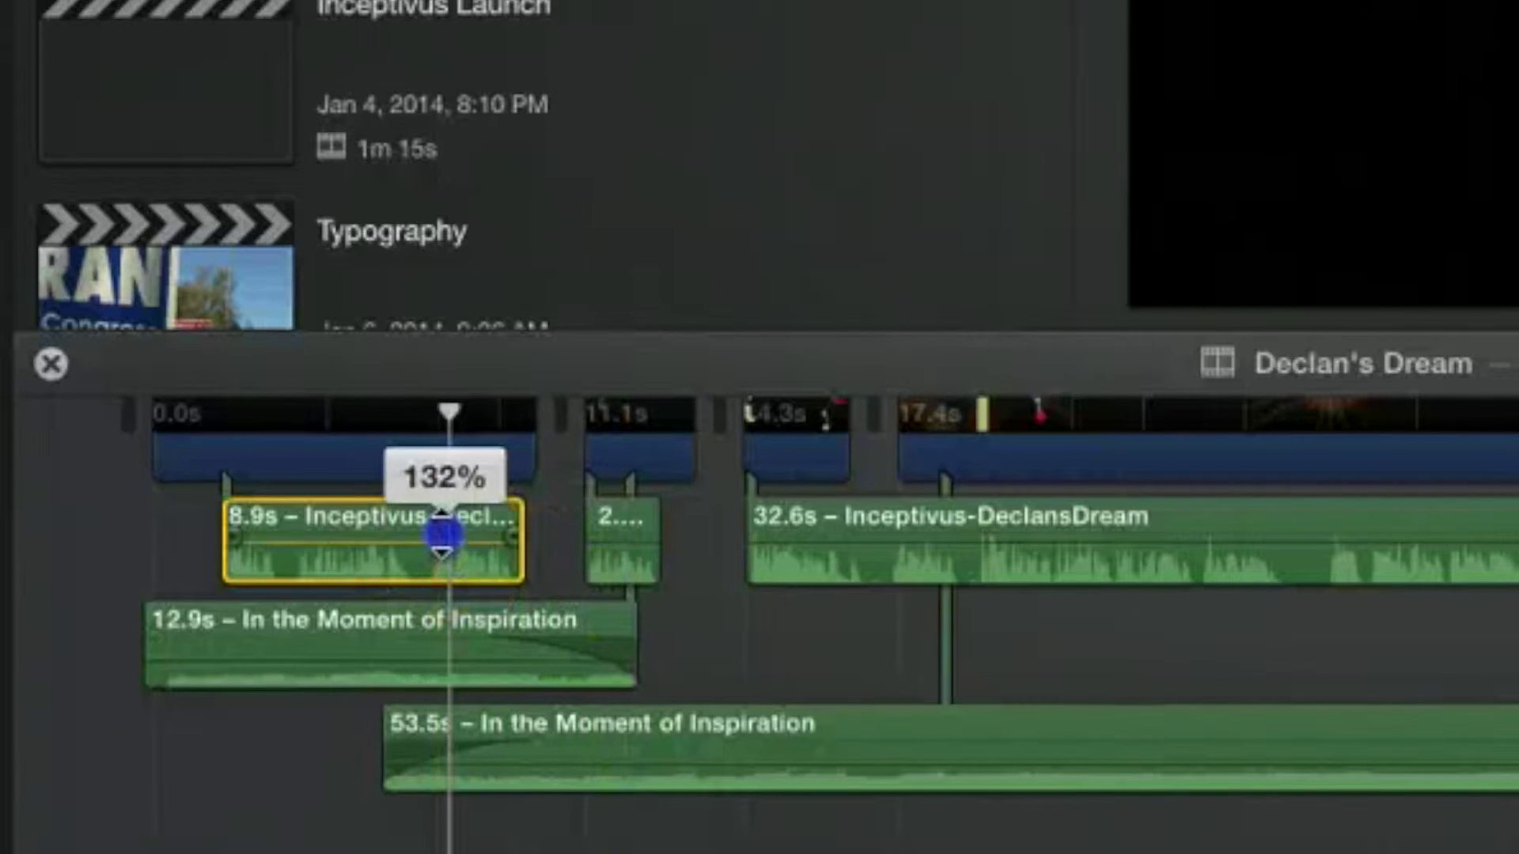
left_click_drag(442, 538, 442, 554)
left_click(492, 652)
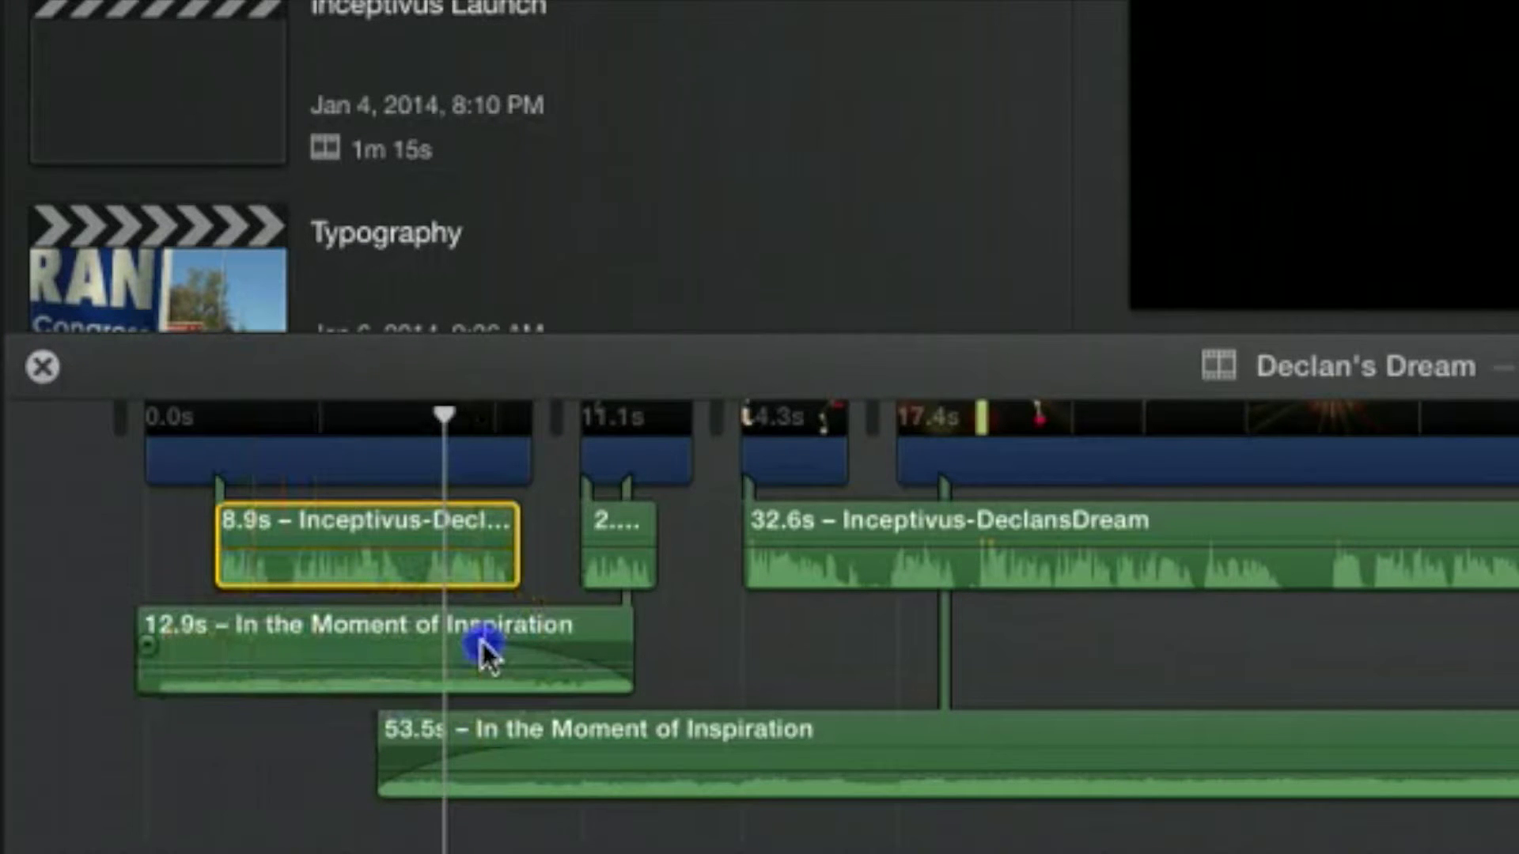
left_click_drag(487, 655, 465, 649)
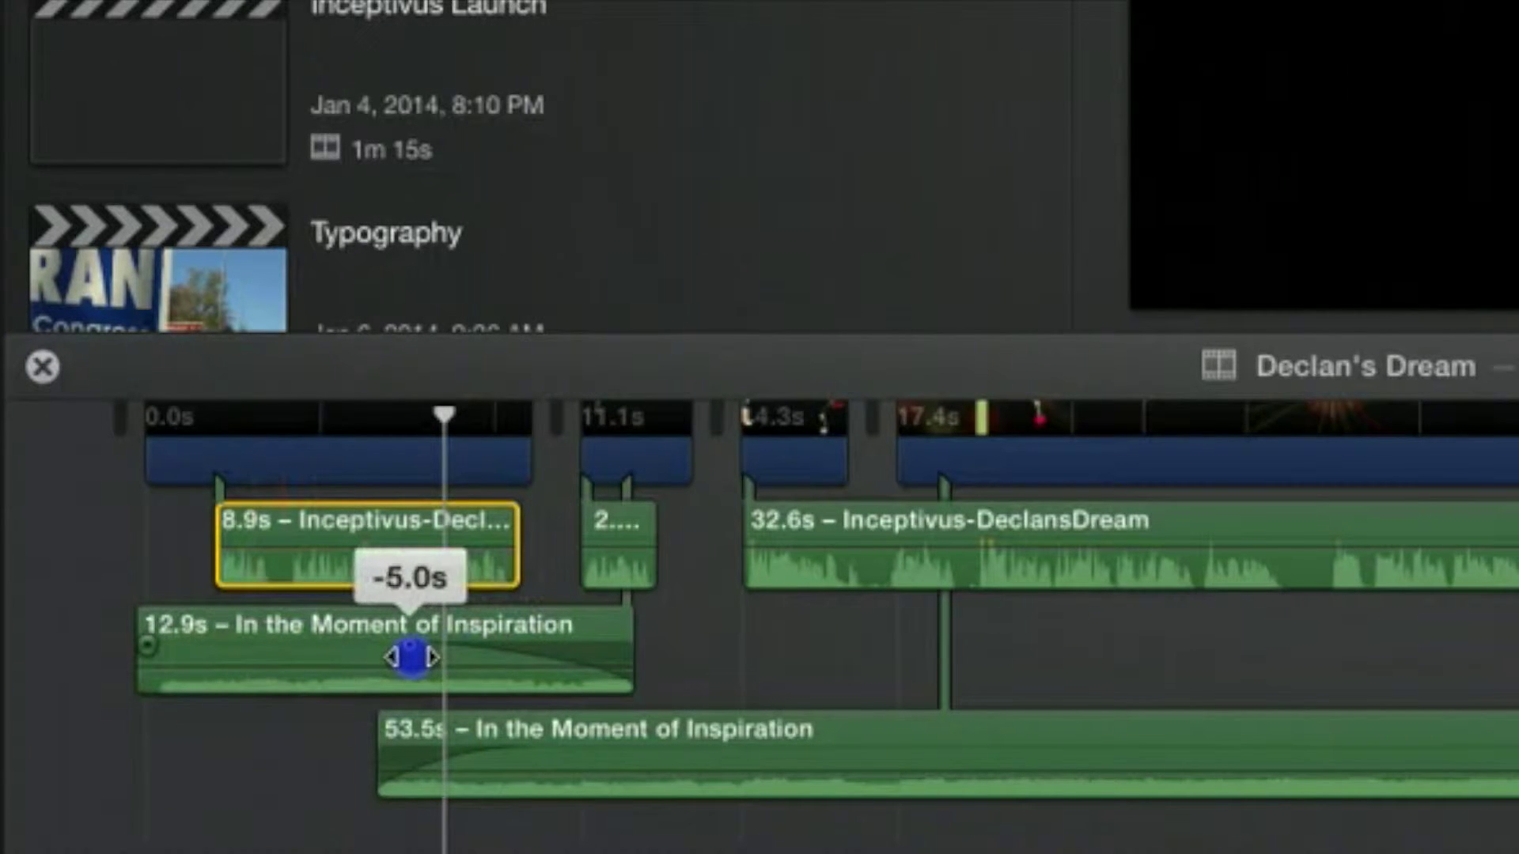
left_click_drag(389, 662, 389, 661)
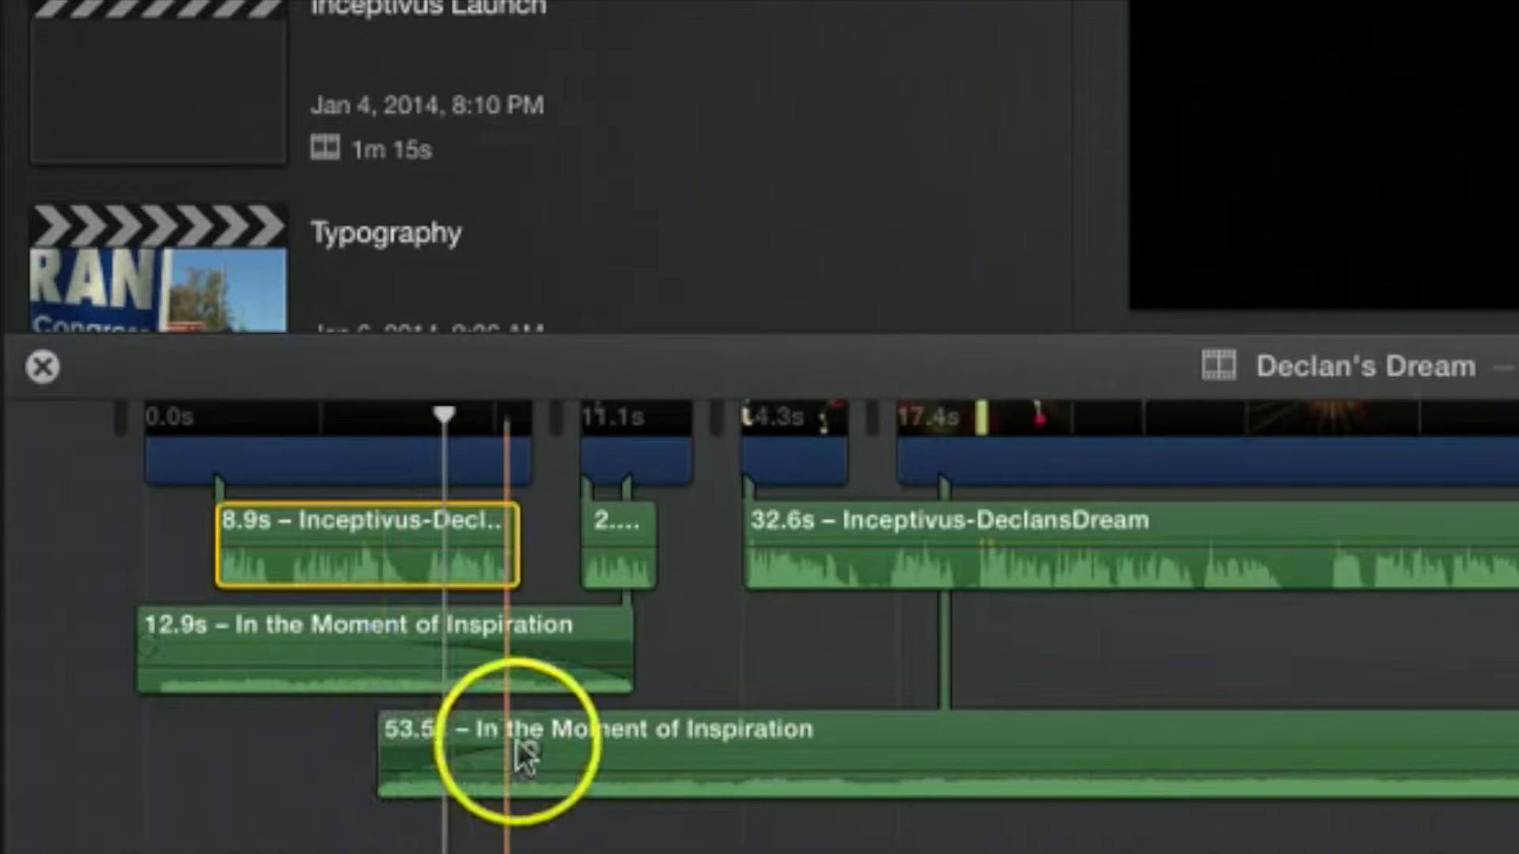
Give the 53.5s In the Moment of Inspiration track a 4.4s fade-in.
left_click_drag(534, 761, 651, 753)
left_click(780, 772)
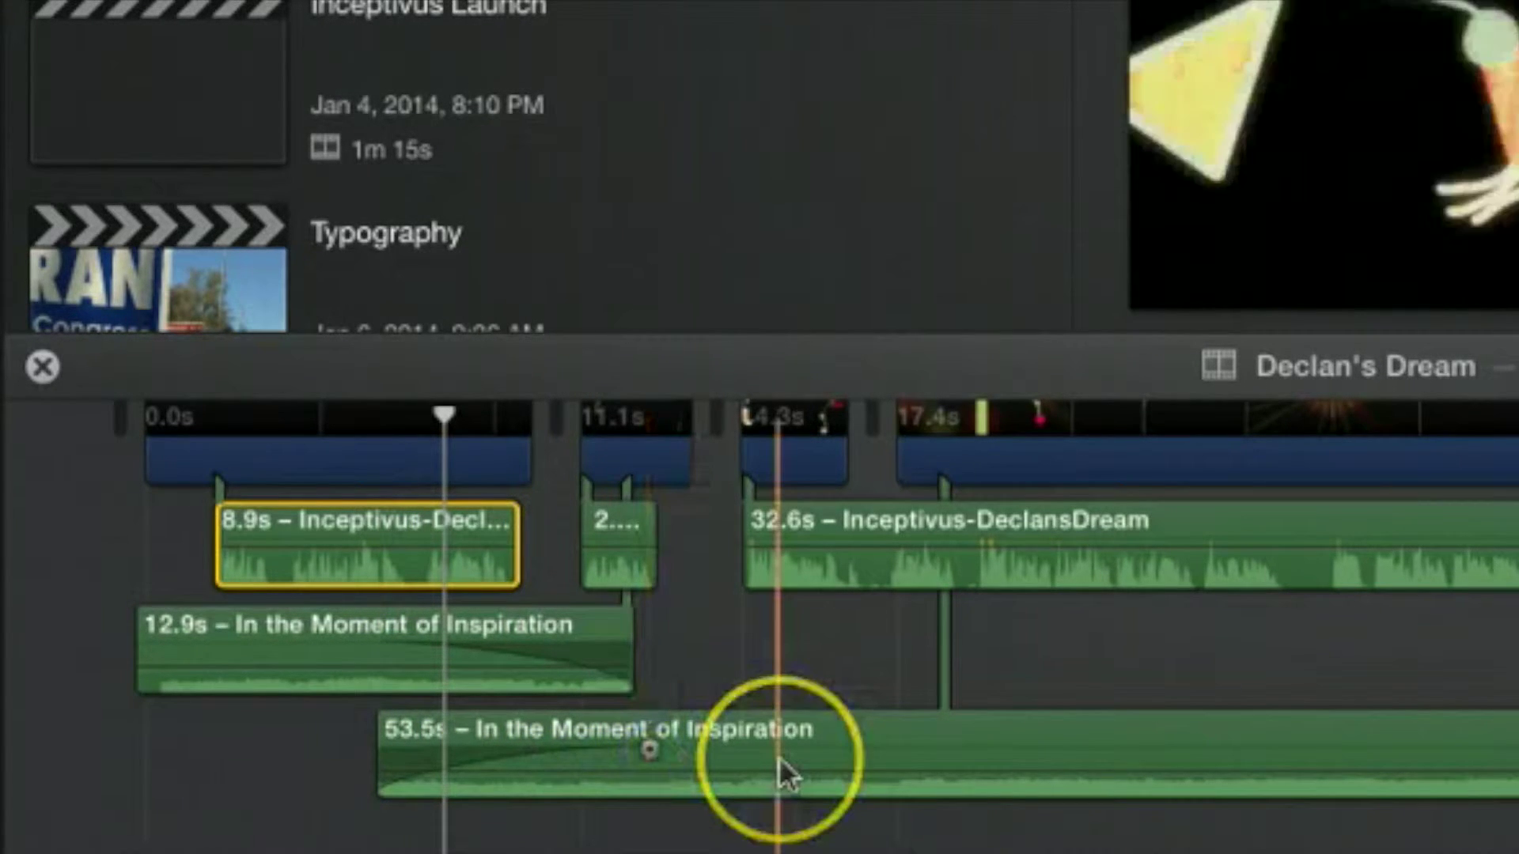
left_click(1290, 297)
left_click(1344, 221)
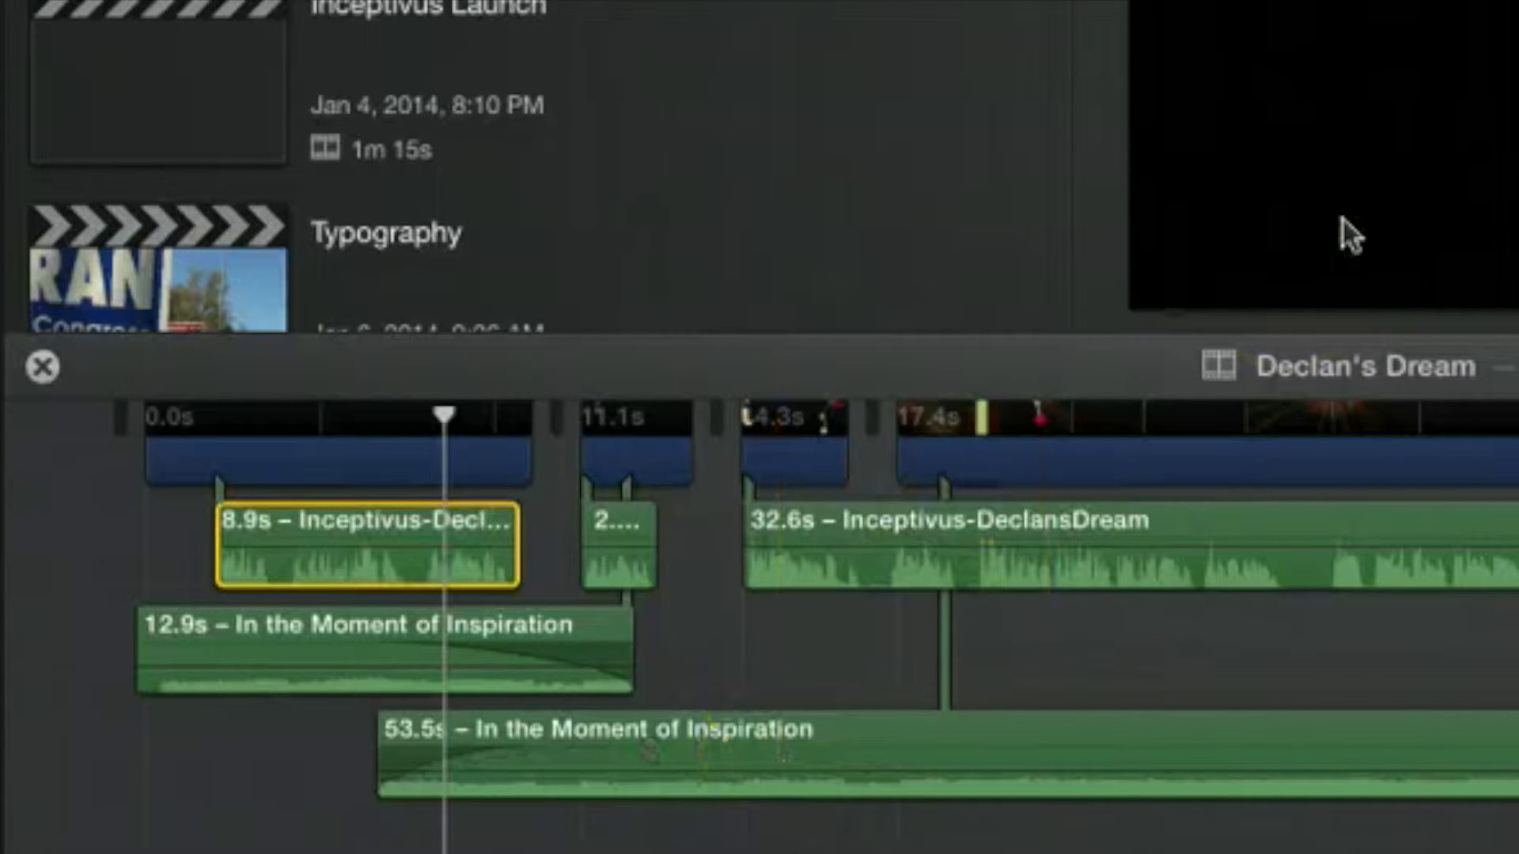
left_click(1027, 841)
left_click(149, 761)
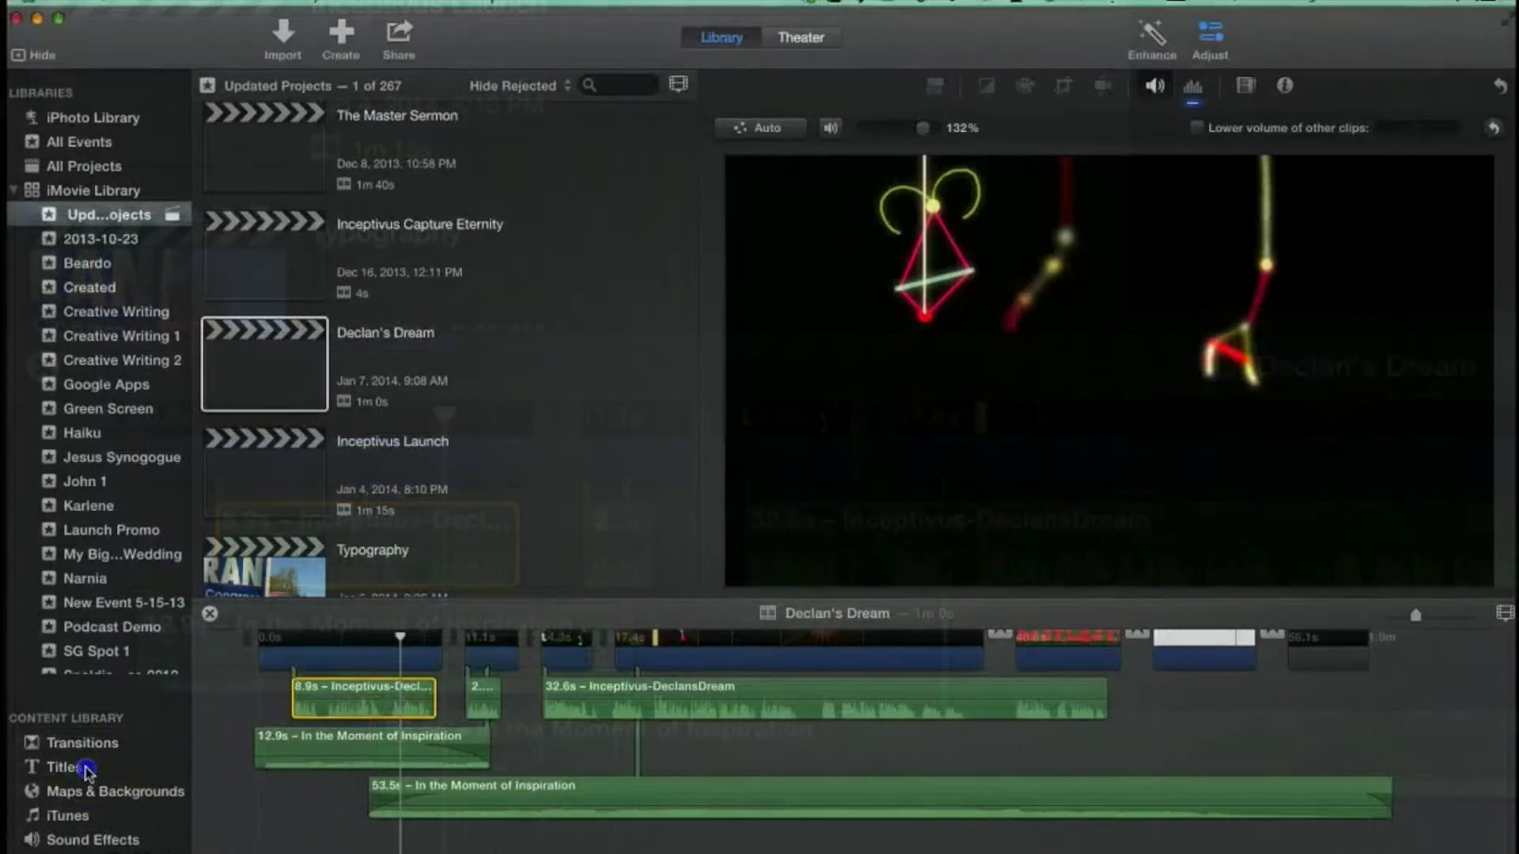
Open the Titles browser and select the Inceptivus logo title at the end of Declan's Dream.
left_click(331, 435)
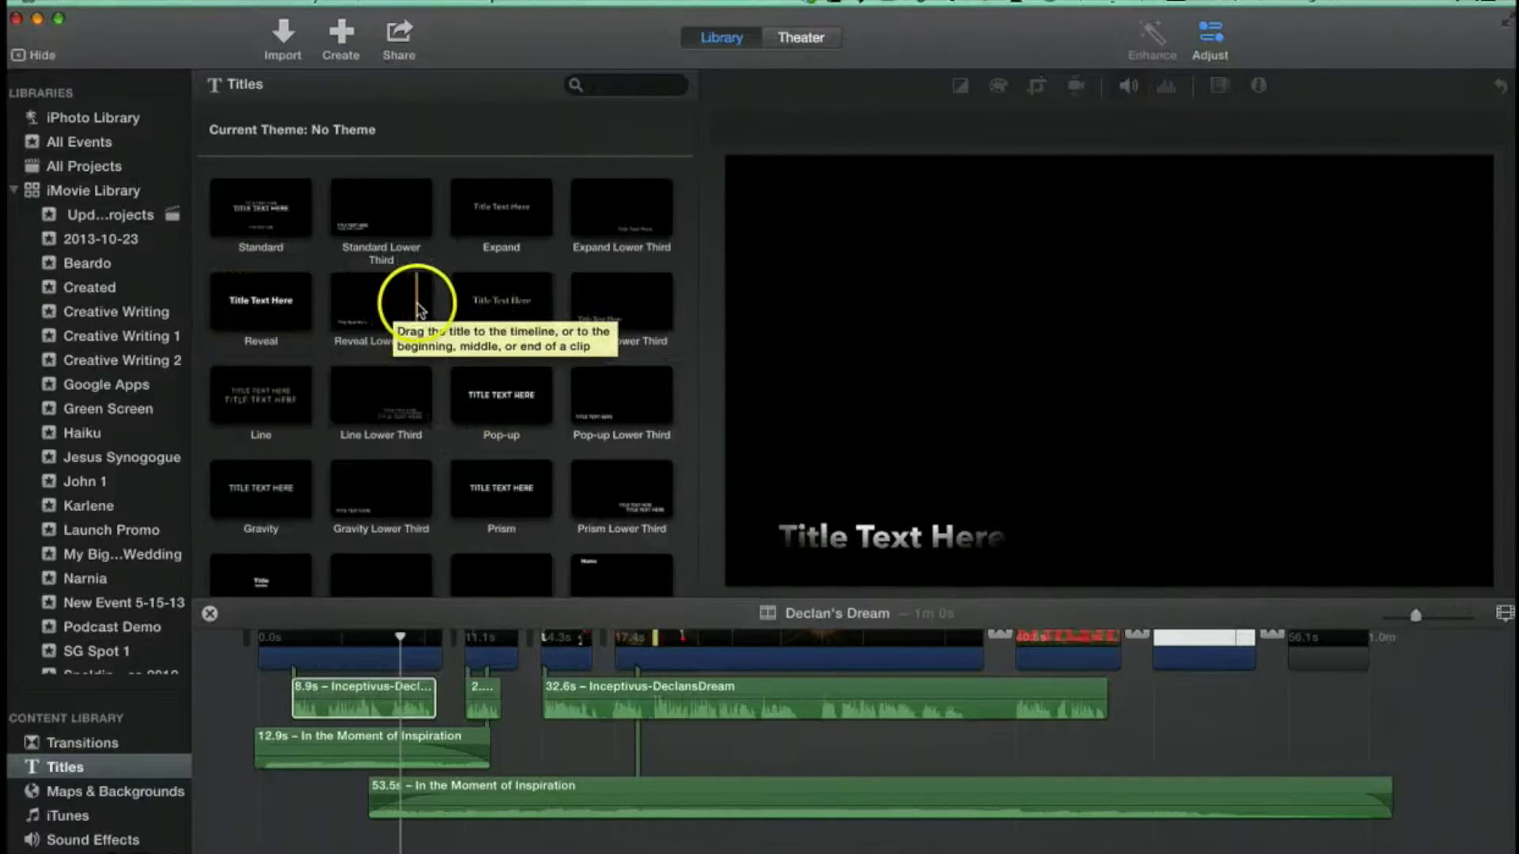
left_click(688, 714)
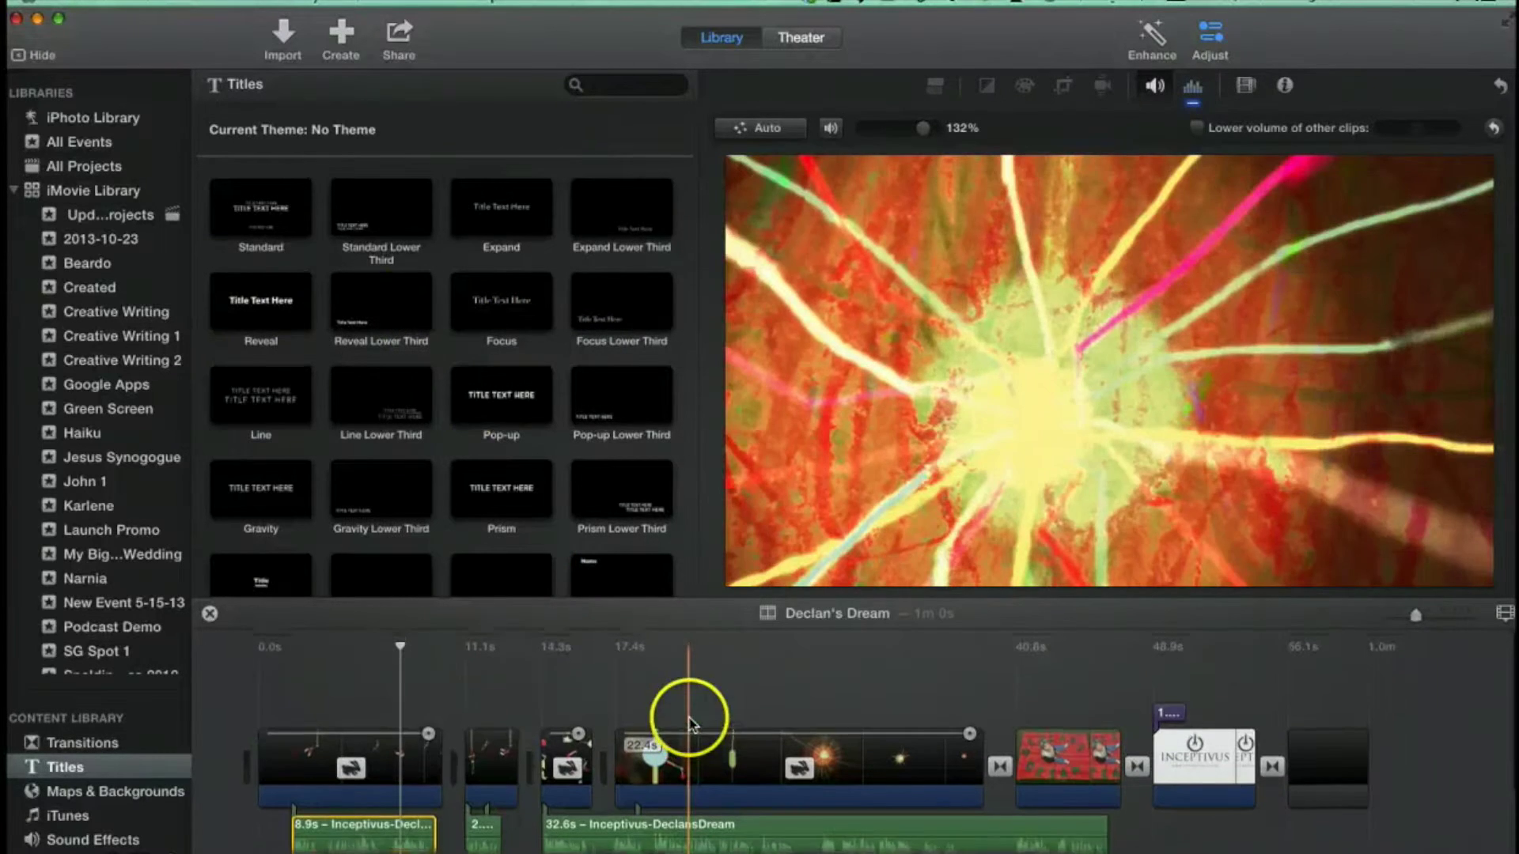
scroll(723, 722, "down", 2)
left_click(1169, 663)
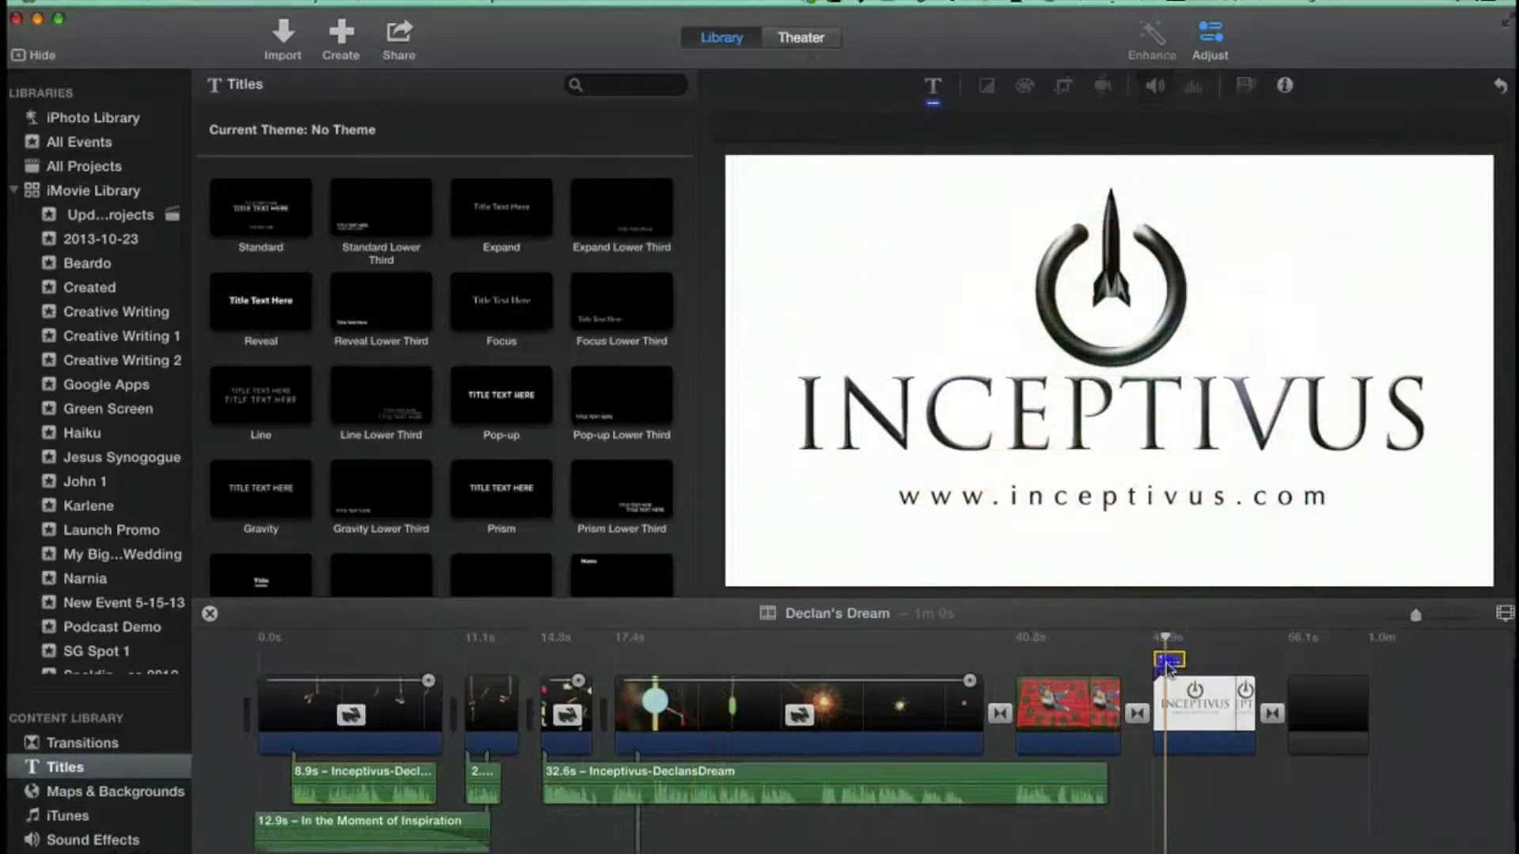
left_click(934, 87)
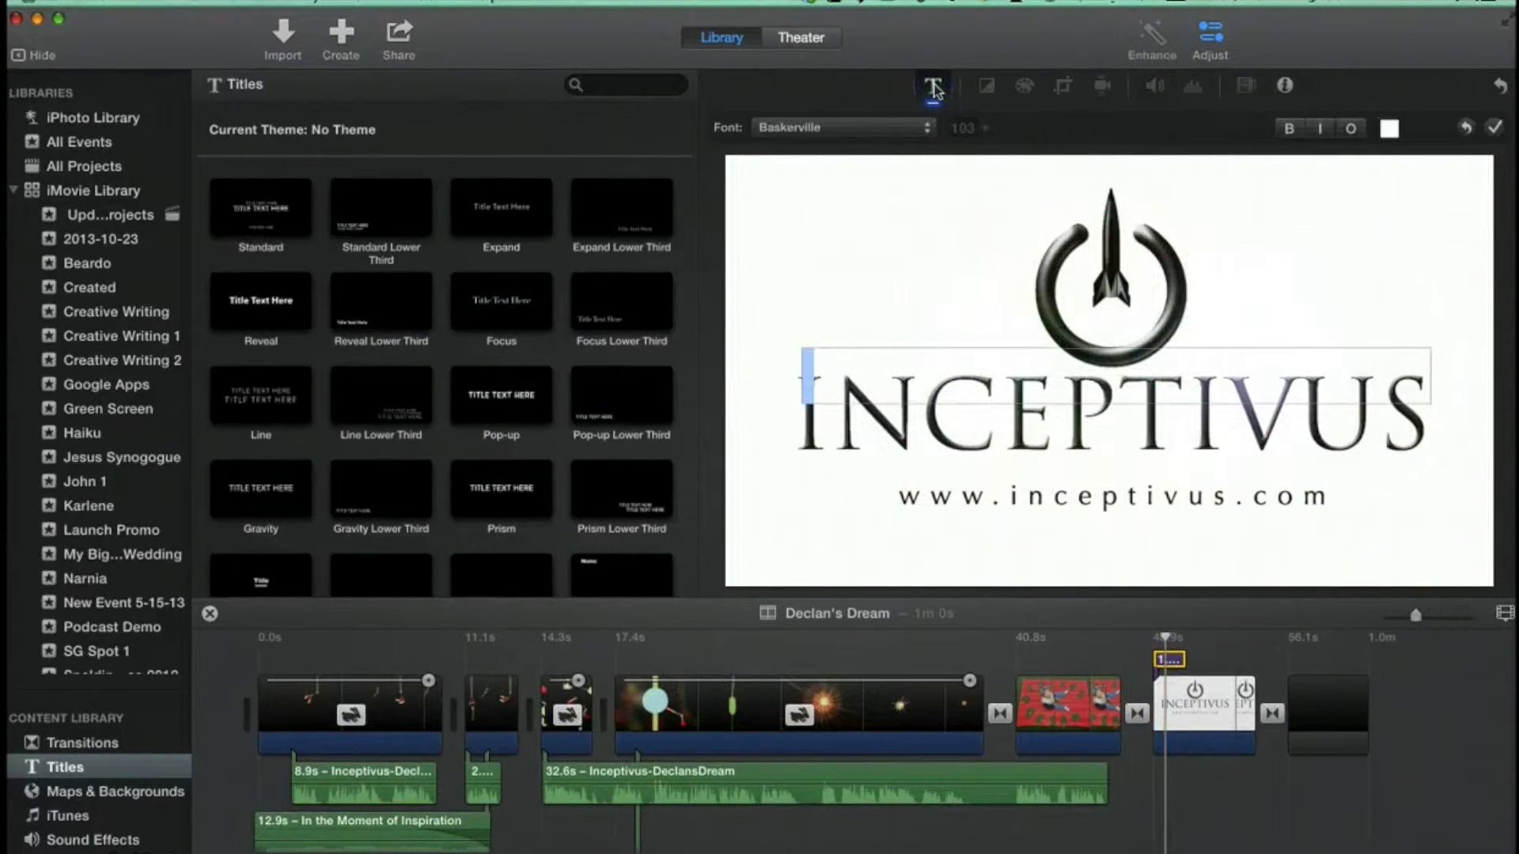
left_click(919, 126)
left_click(924, 144)
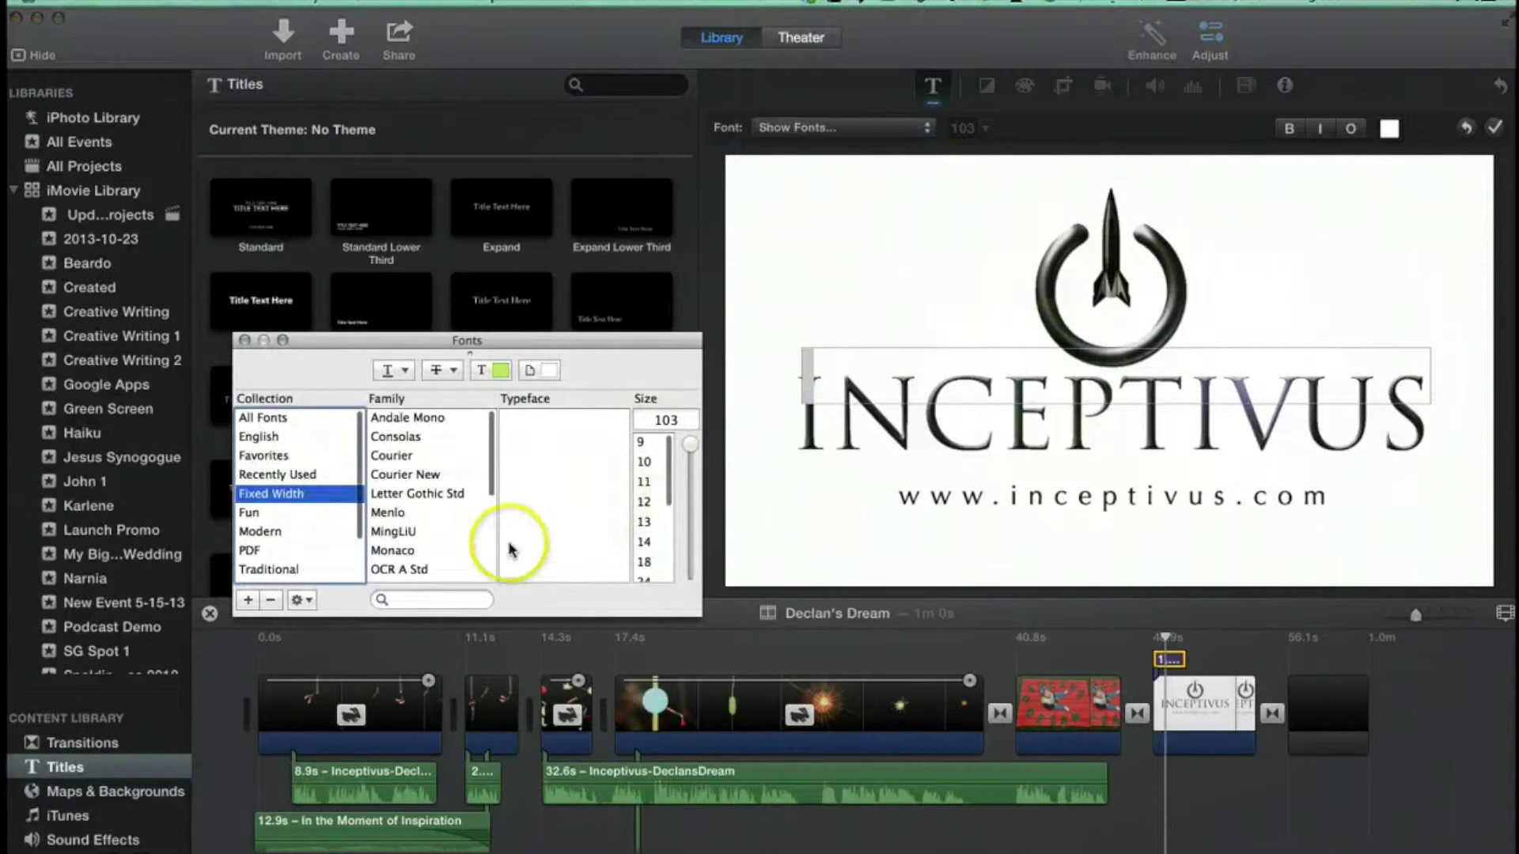
left_click(304, 600)
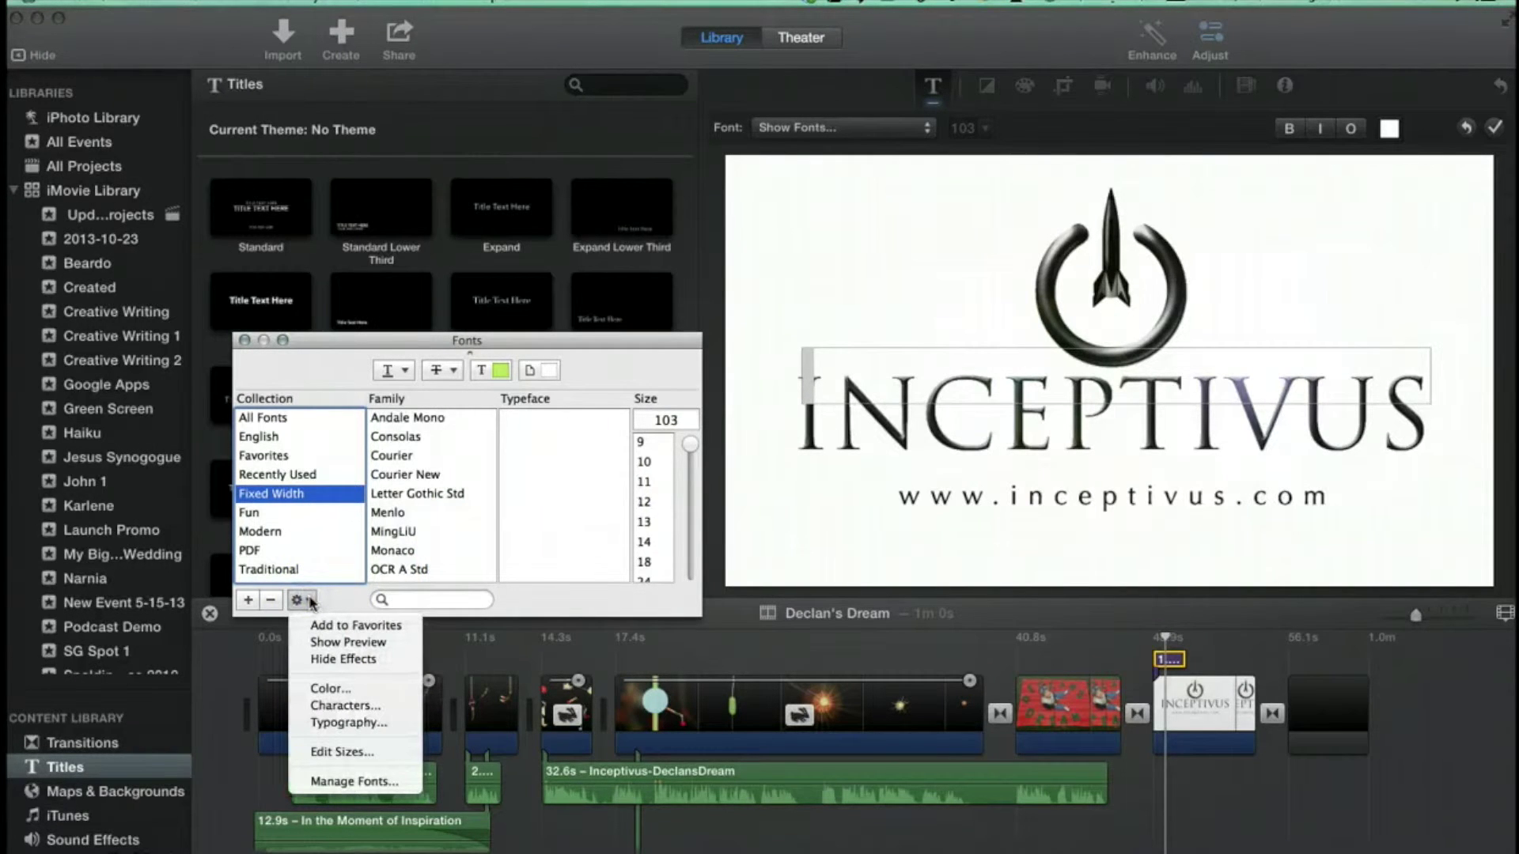
left_click(329, 721)
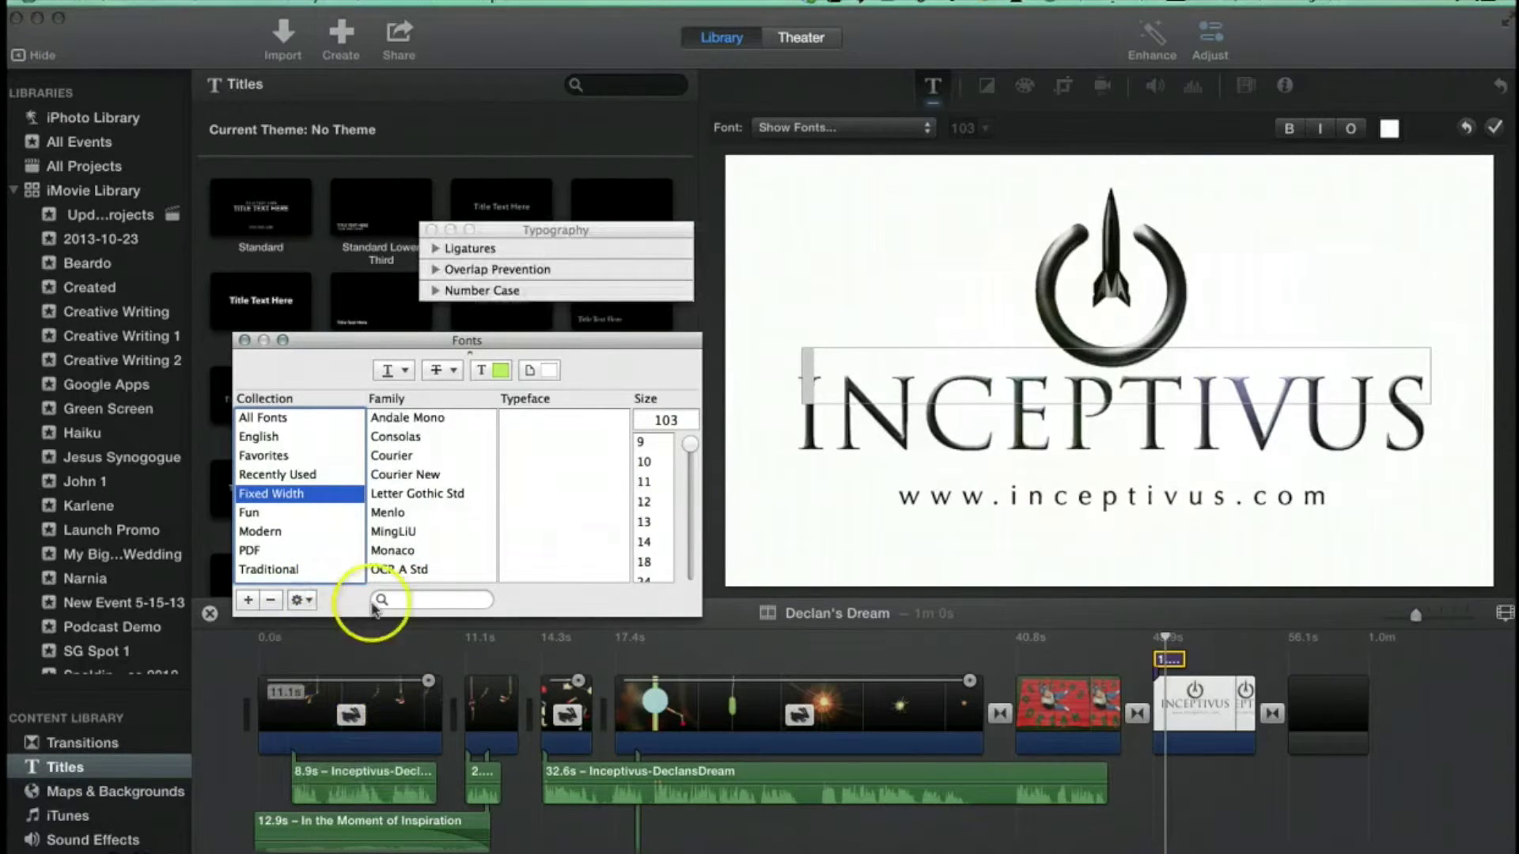
left_click(435, 249)
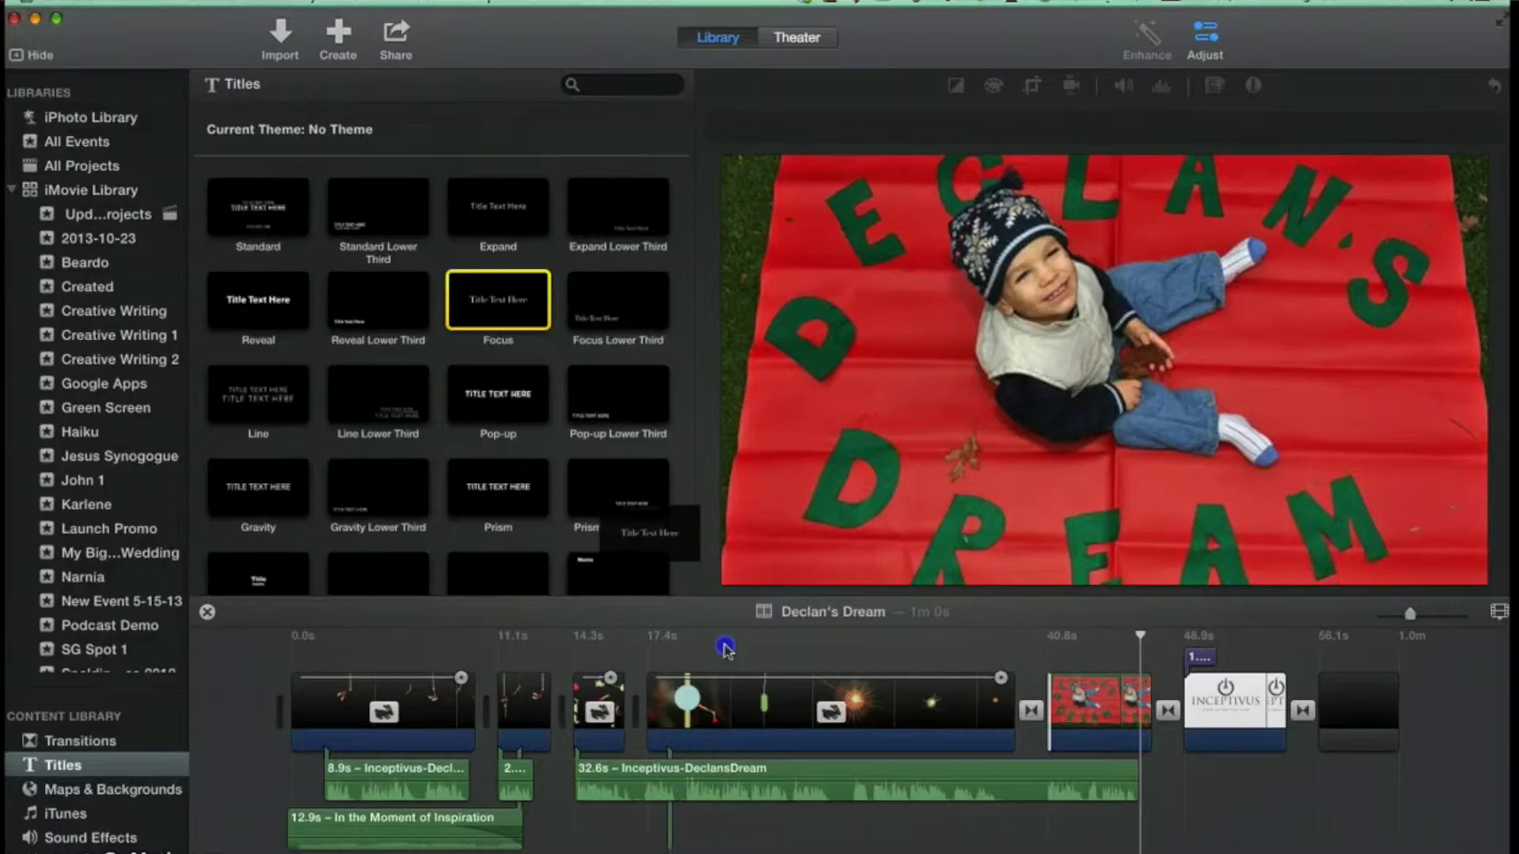
Add a 4-second Focus title over the 32.6s fireworks clip and select it.
left_click_drag(722, 645, 775, 670)
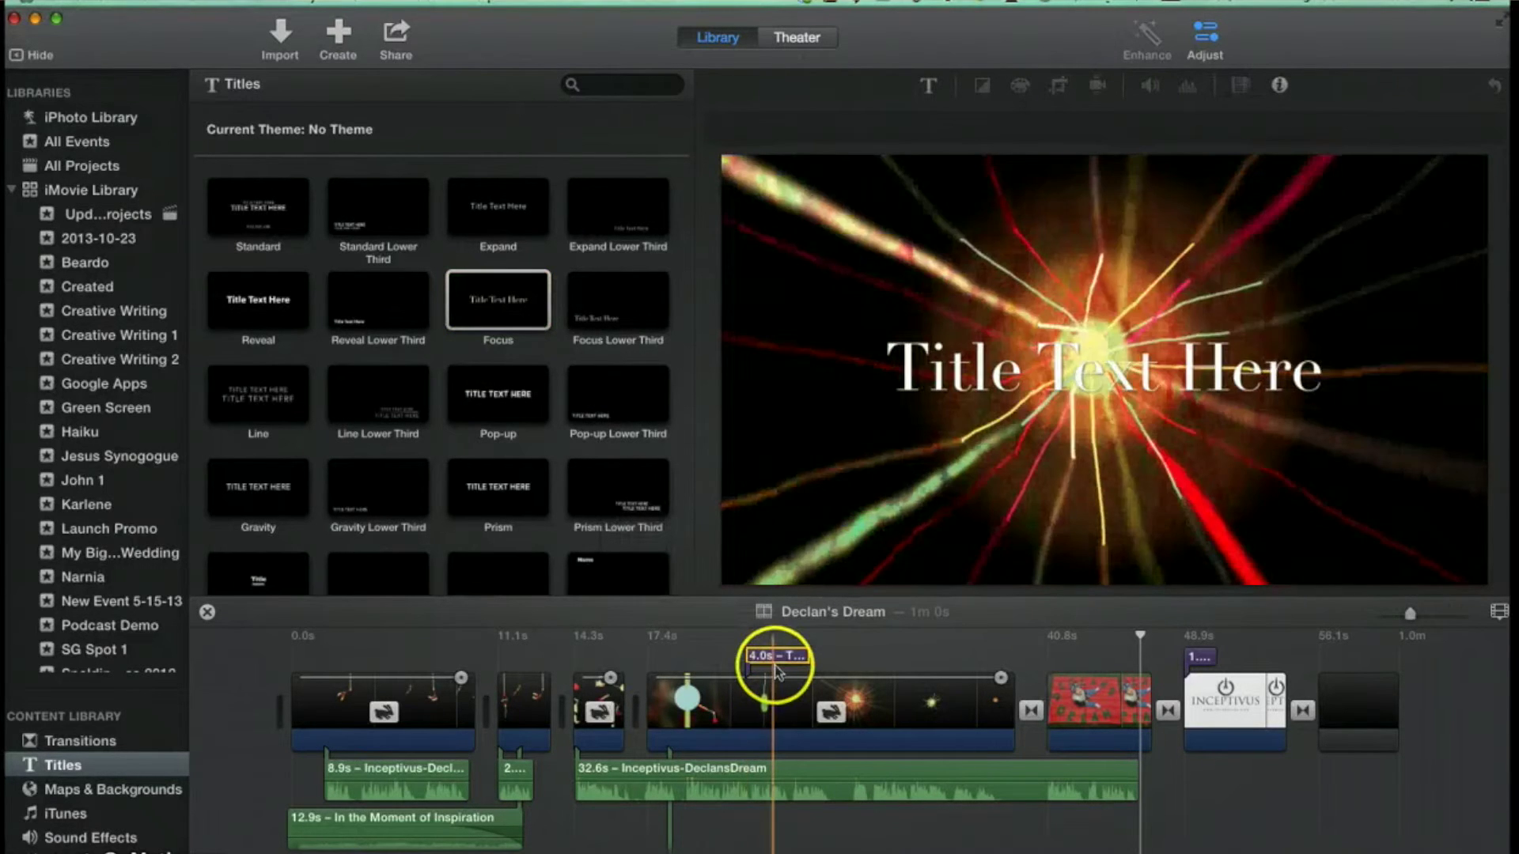
left_click(786, 657)
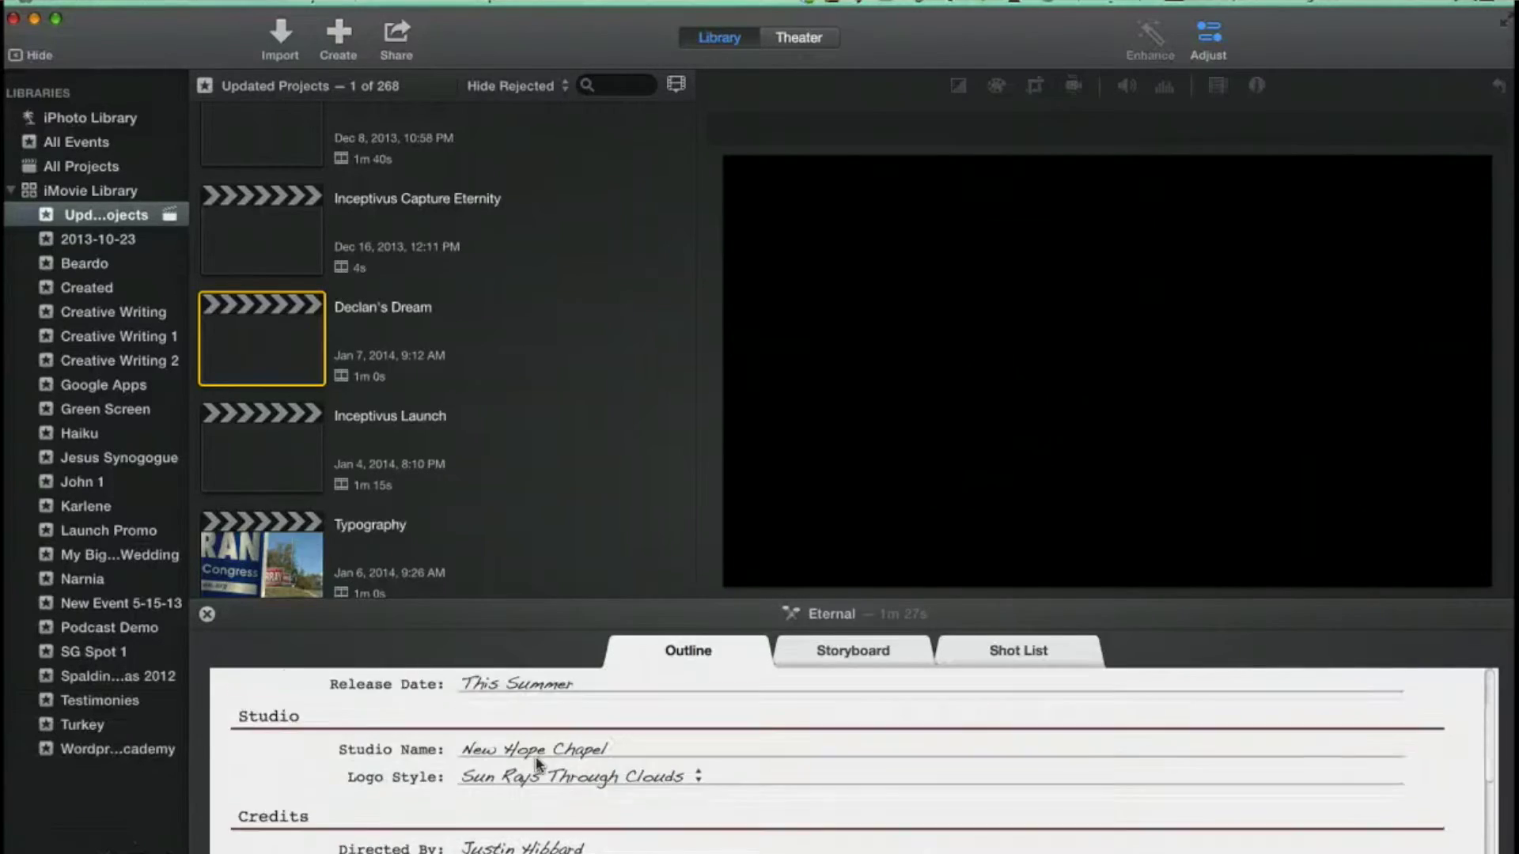
Show the Eternal trailer's storyboard and browse its Landscape, Medium, Action and Wide shots.
left_click(835, 661)
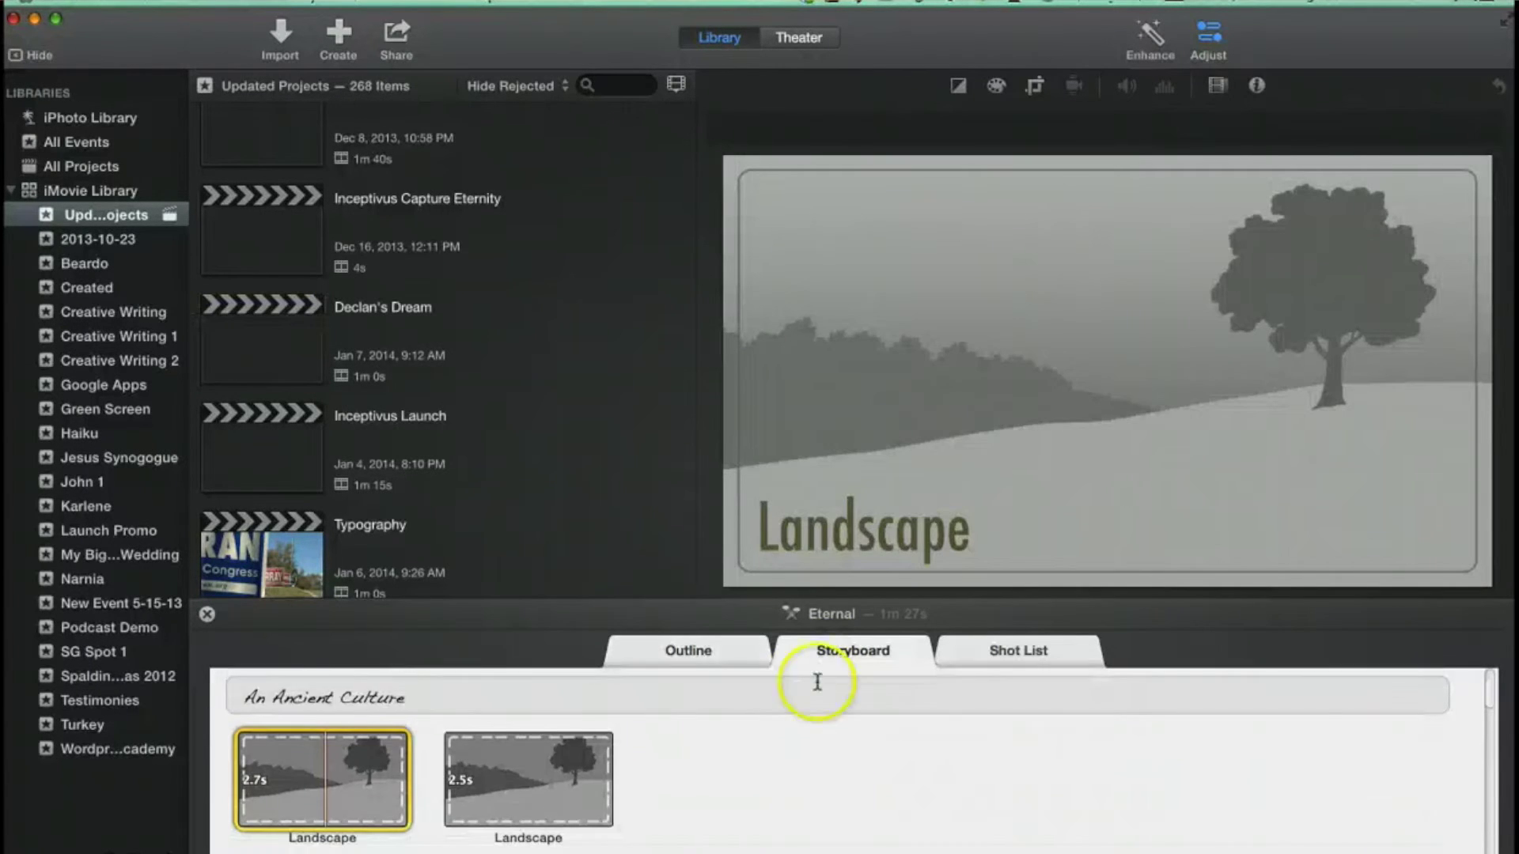
scroll(672, 759, "down", 5)
scroll(675, 764, "down", 5)
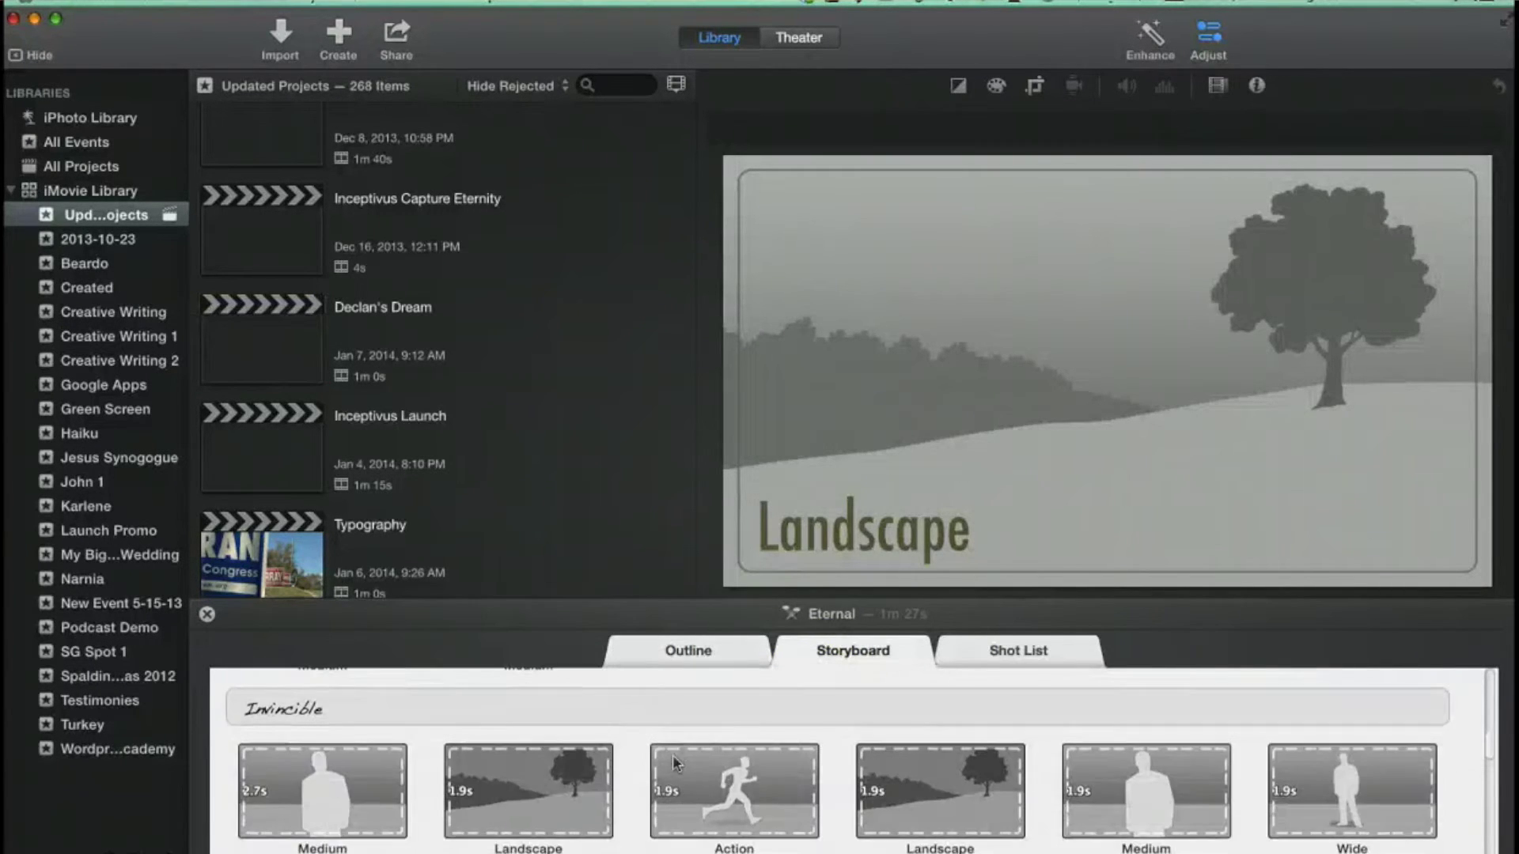